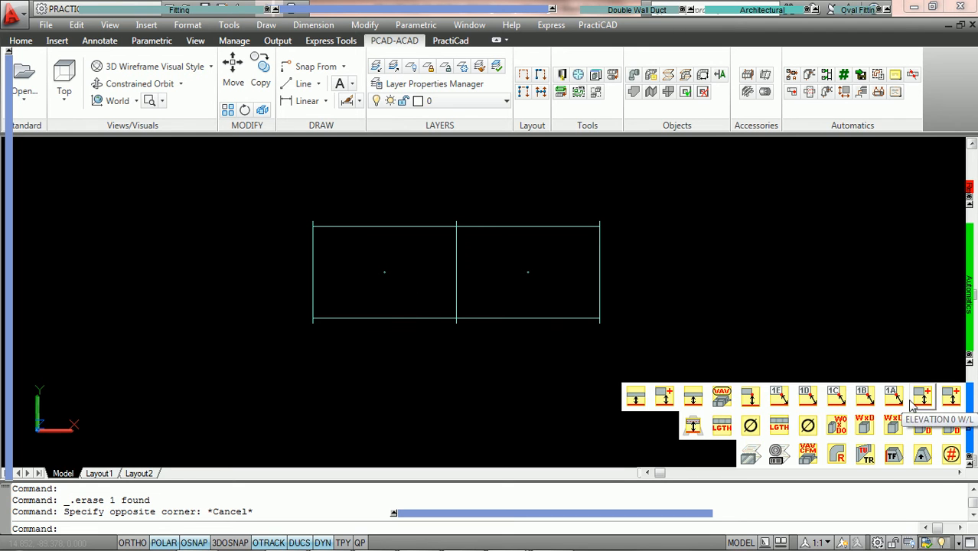
Step: Tag both joined duct pieces with their sizes and lengths using the all-tags automatic
click(390, 318)
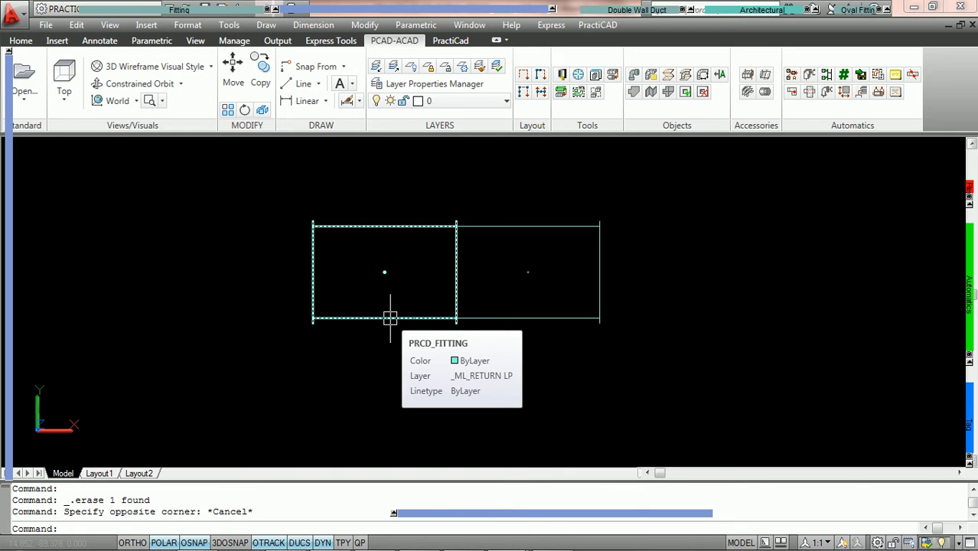
click(557, 357)
click(363, 196)
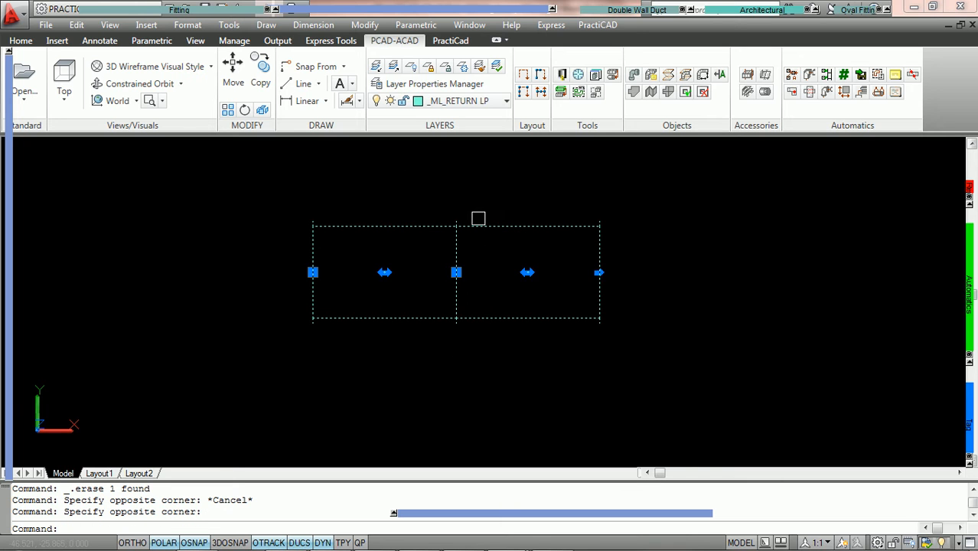
mouse_move(964, 283)
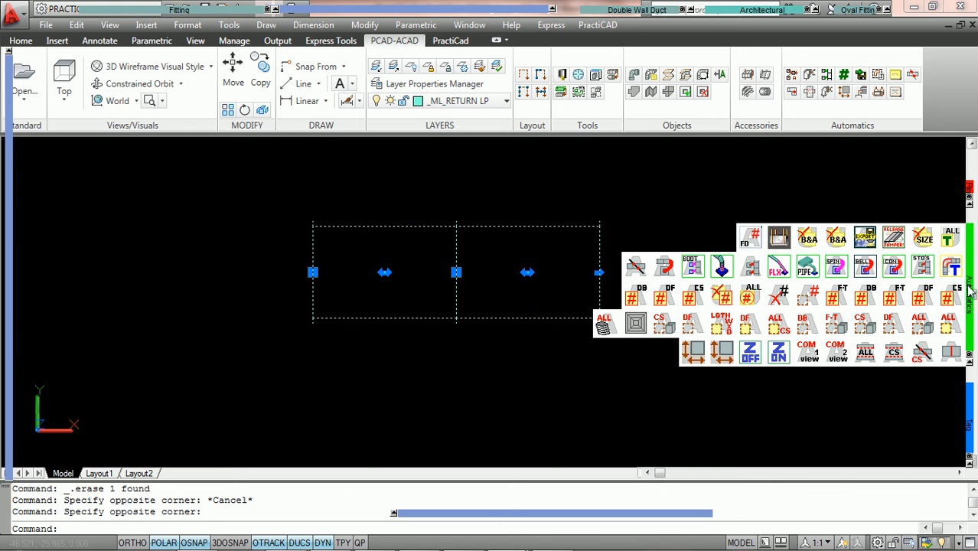
click(951, 241)
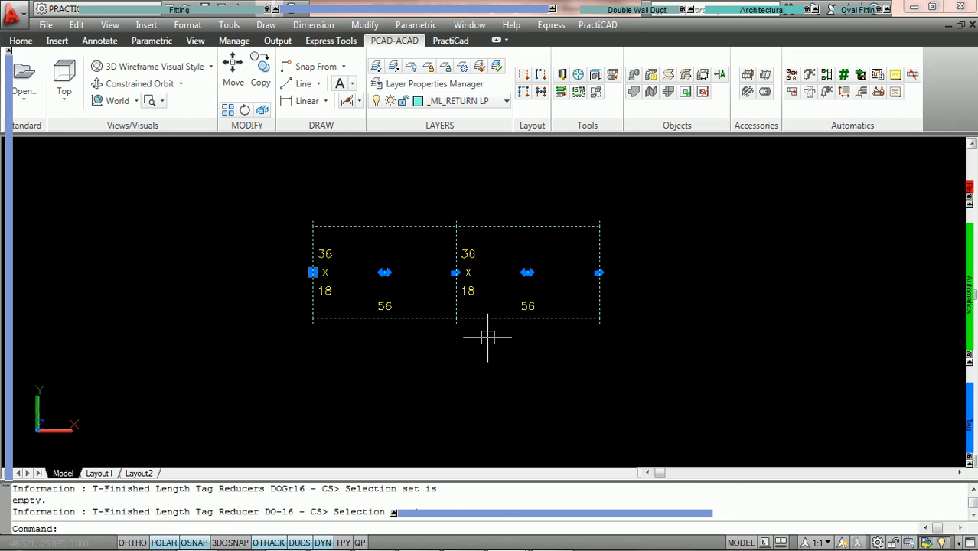
key(Escape)
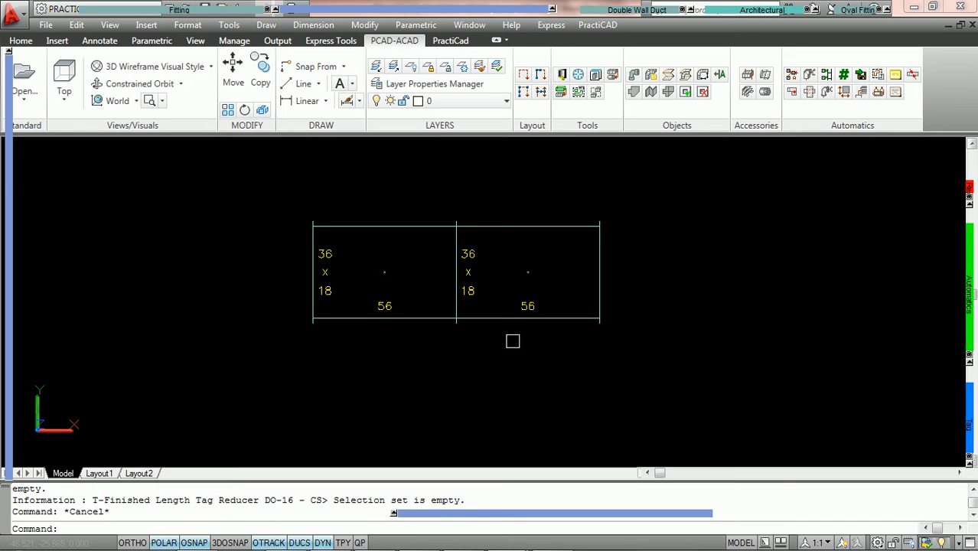
Step: Place one rectangular straight duct fitting horizontally below the existing duct run, with no rotation
middle_drag(494, 339, 490, 245)
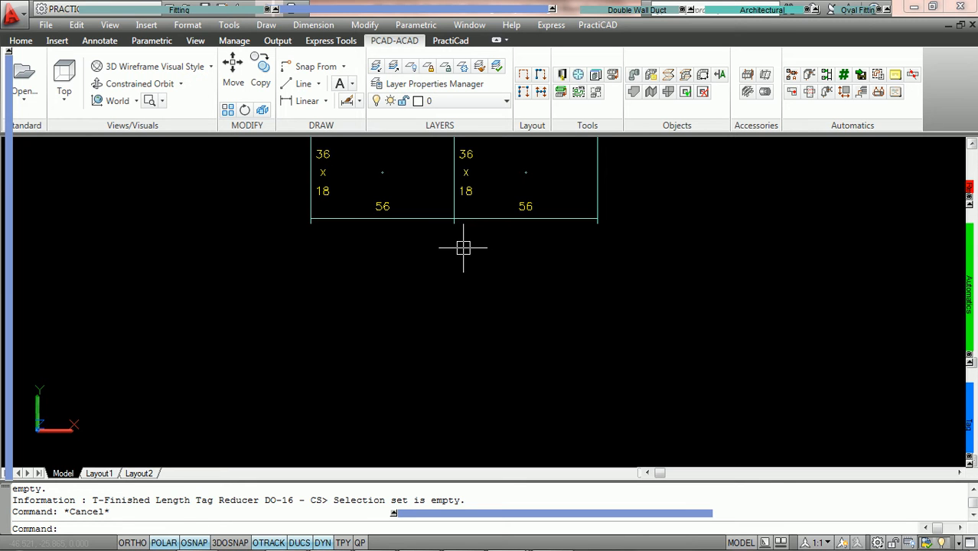
click(135, 12)
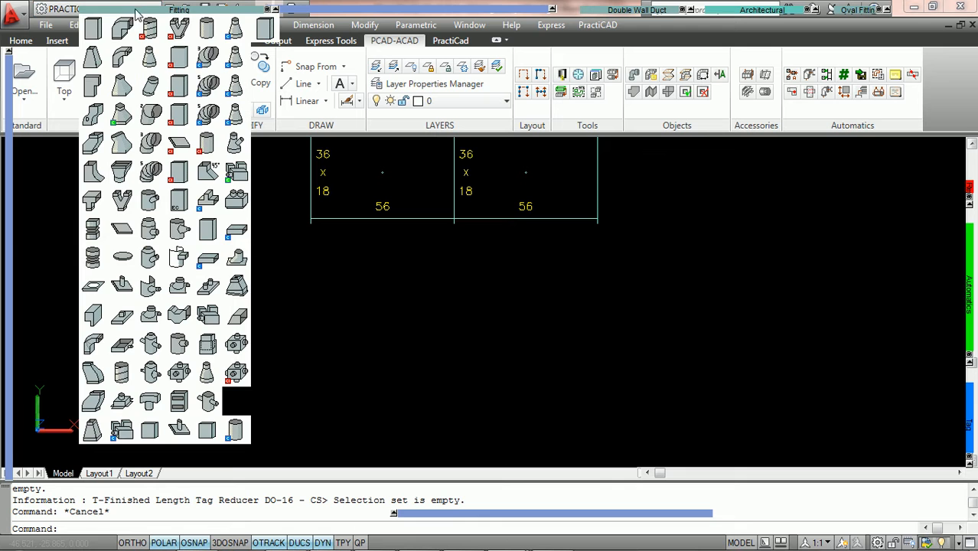
click(94, 29)
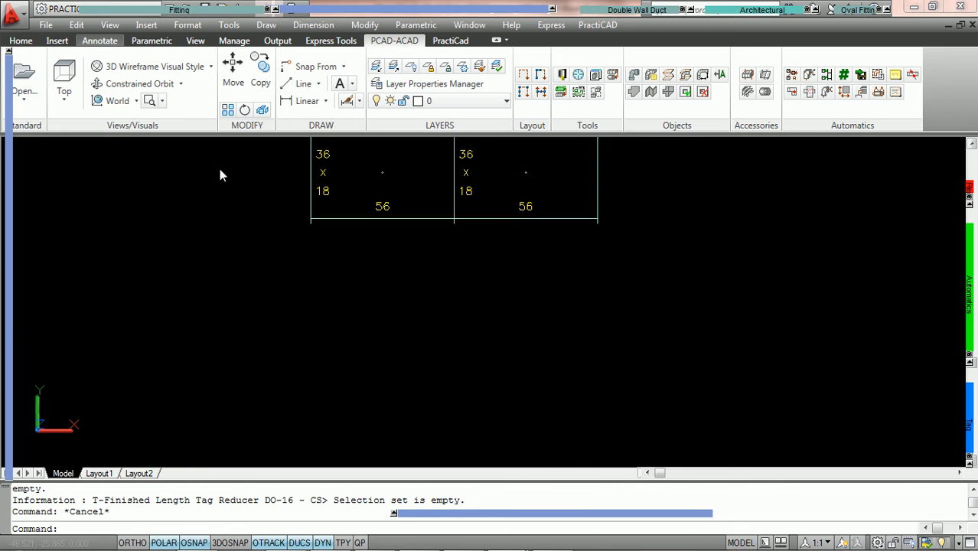
click(422, 311)
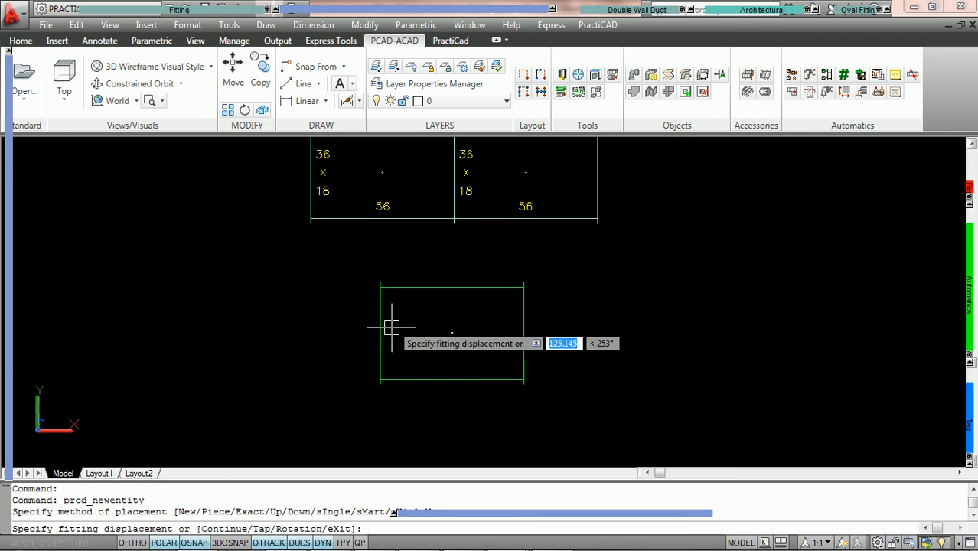
click(345, 324)
click(444, 323)
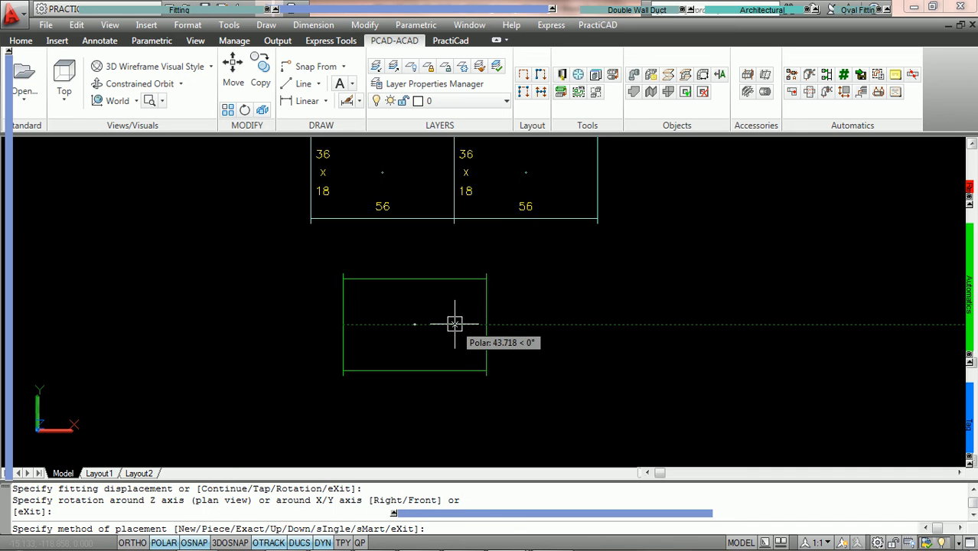
click(454, 324)
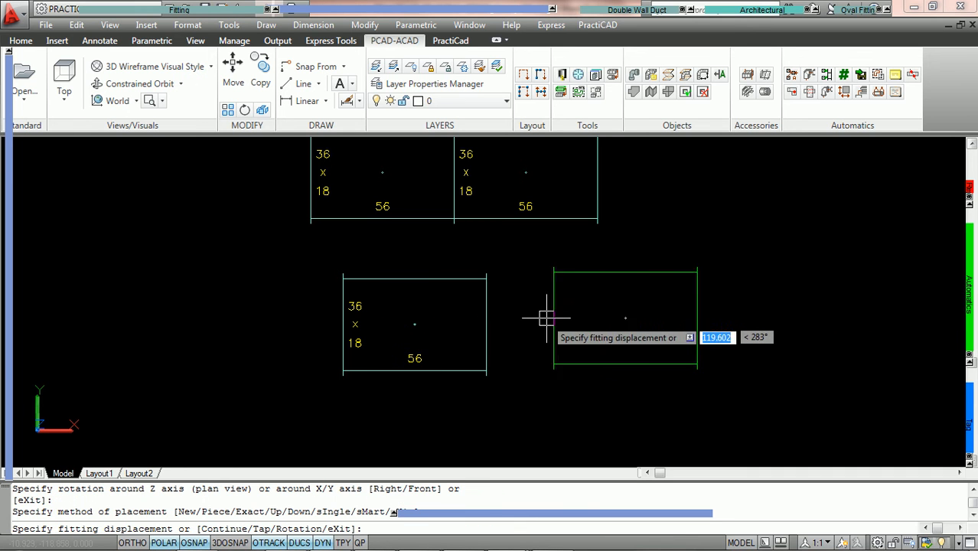
key(Escape)
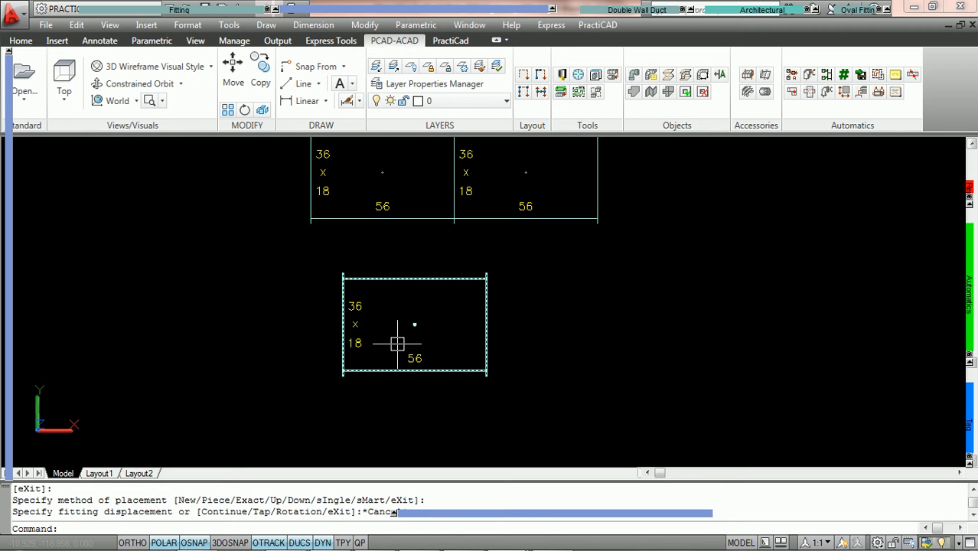
Step: Place a Supply Grill in the empty area beside the upper duct run, with no rotation
middle_drag(419, 273, 441, 357)
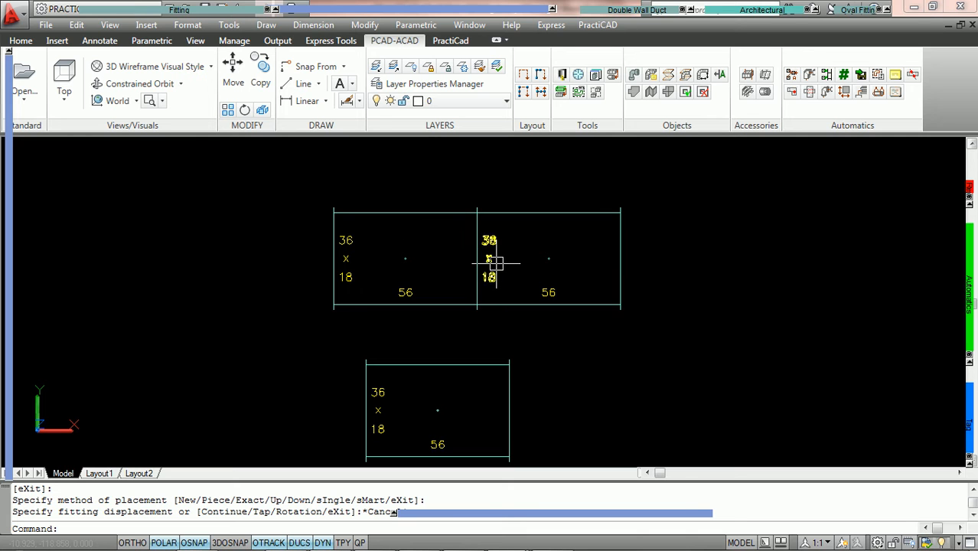
middle_drag(495, 265, 463, 213)
click(563, 216)
middle_drag(564, 216, 446, 234)
key(Escape)
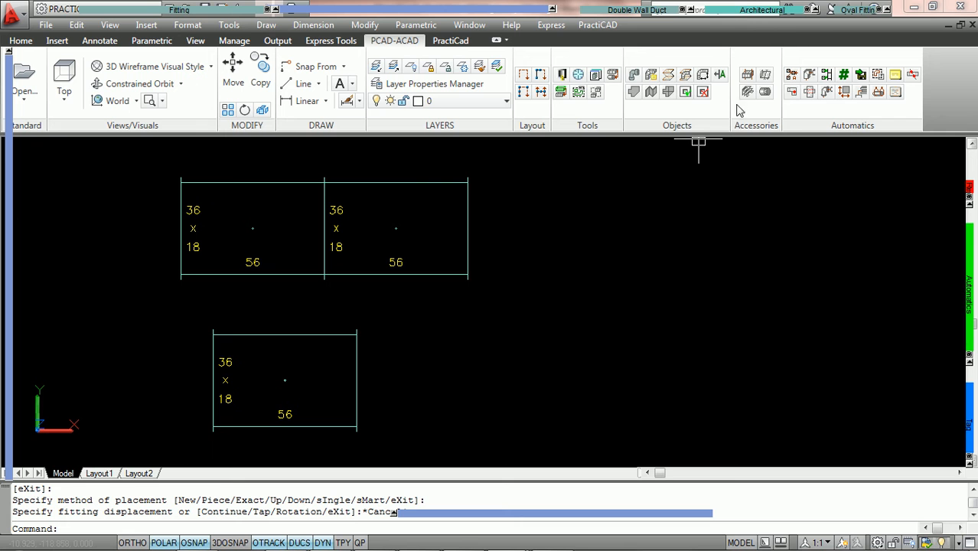
click(742, 10)
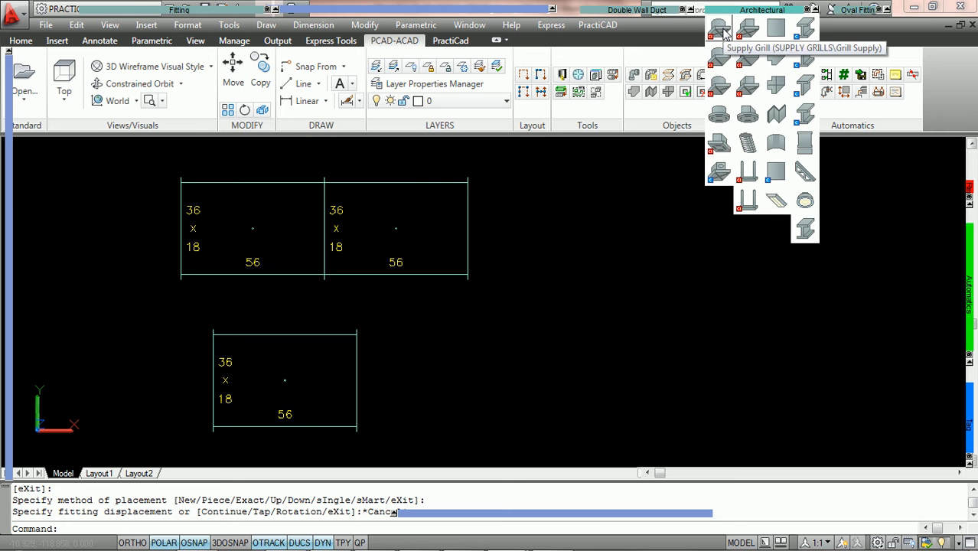
click(719, 34)
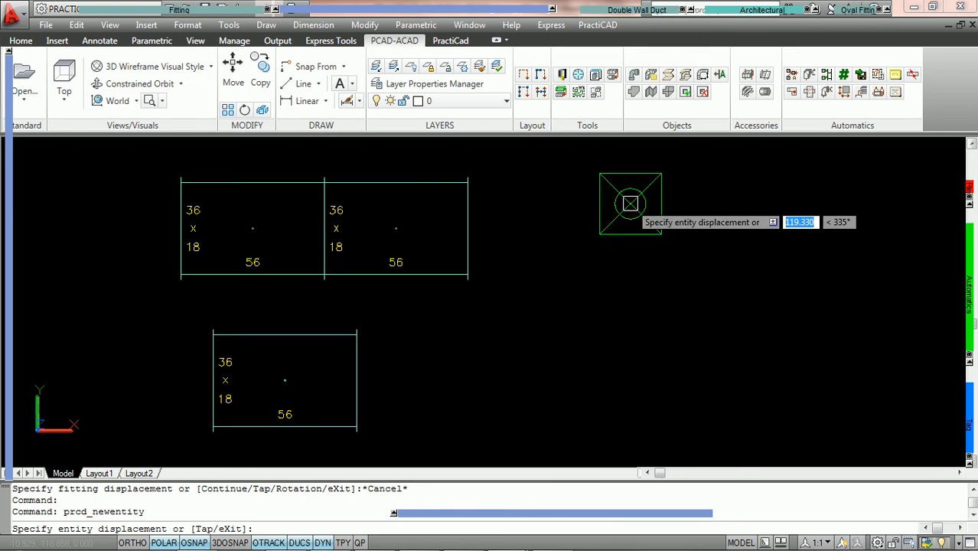
click(605, 240)
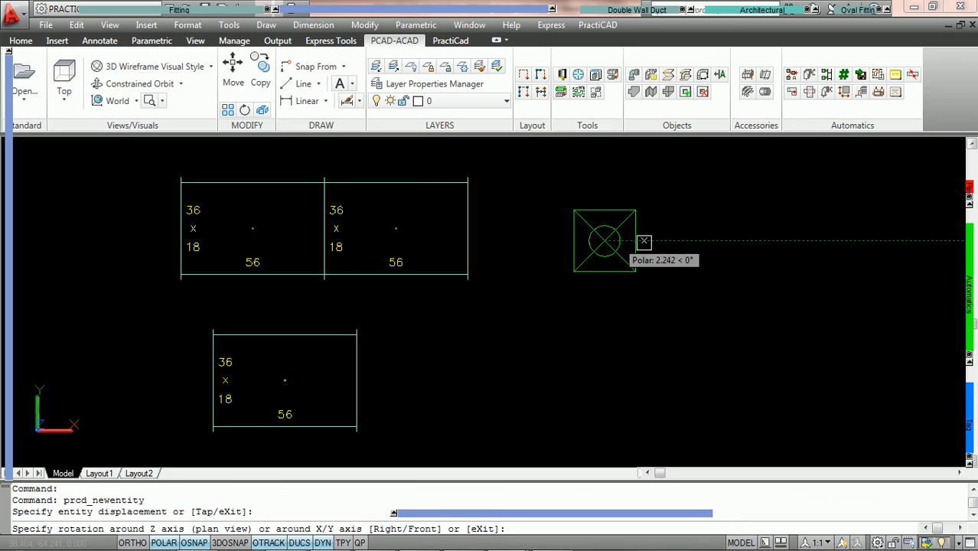
click(635, 240)
key(Escape)
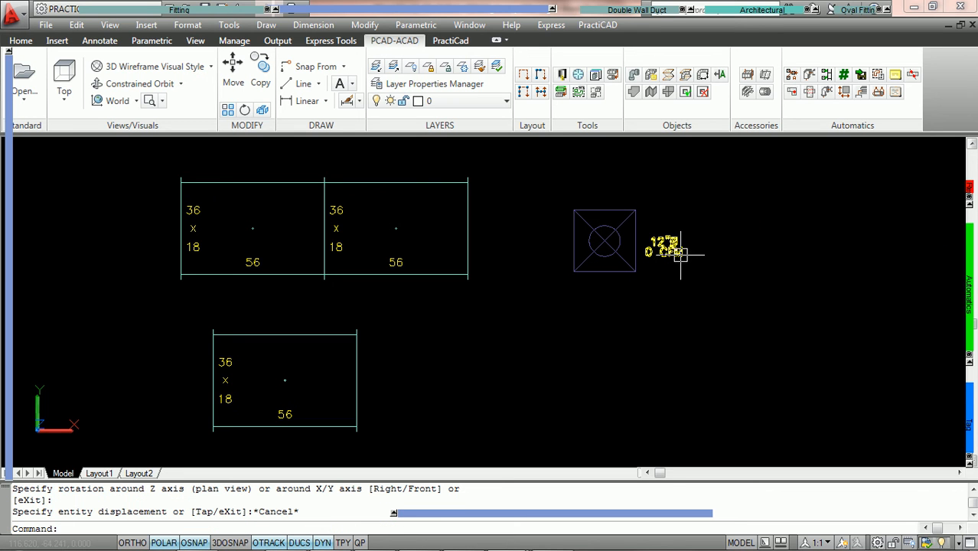
Step: Erase all the ducts, the supply grille and their tags from the drawing
middle_drag(525, 313, 582, 307)
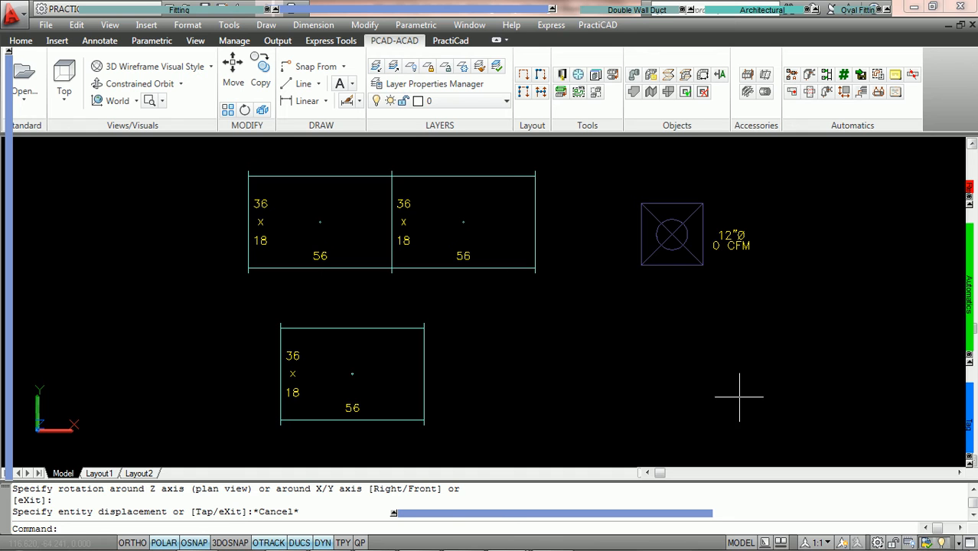
click(739, 399)
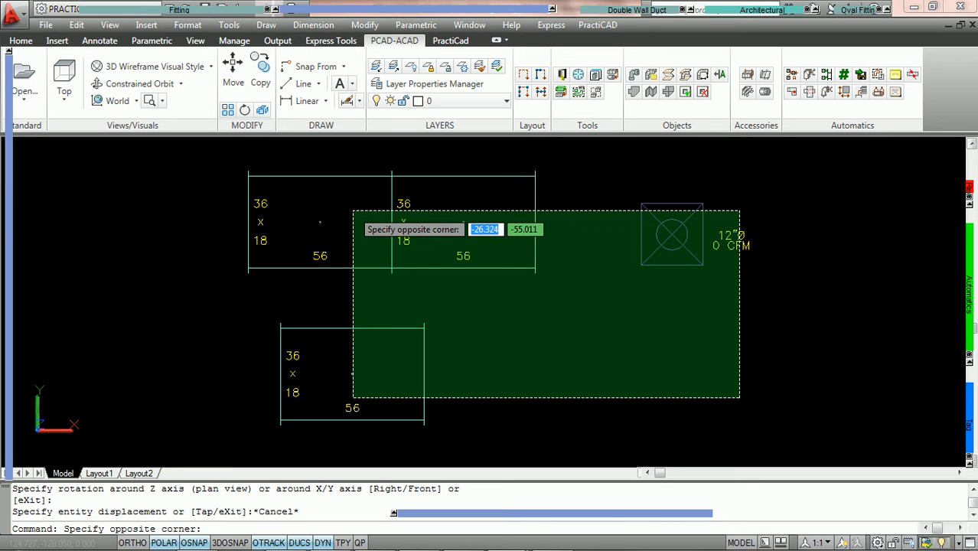
key(Escape)
click(394, 222)
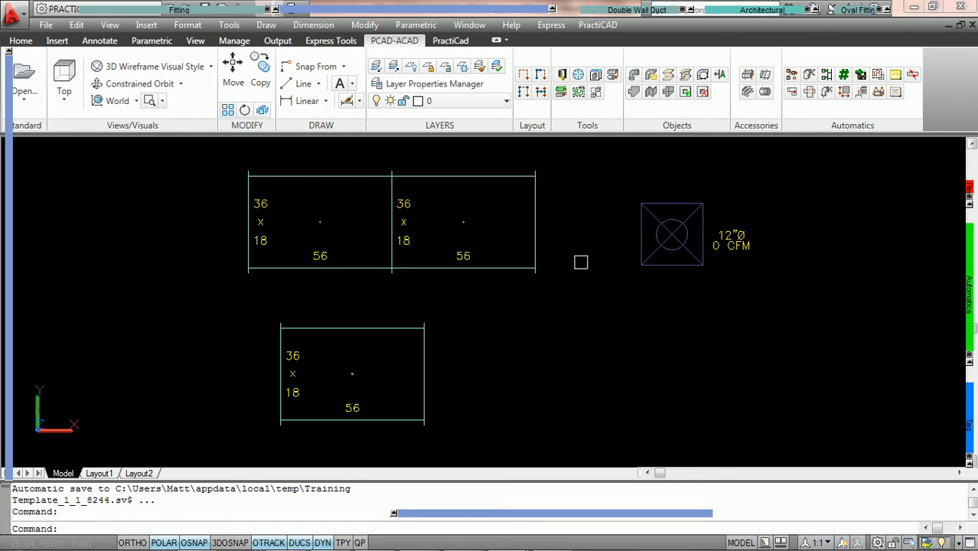
click(702, 395)
click(334, 220)
key(Delete)
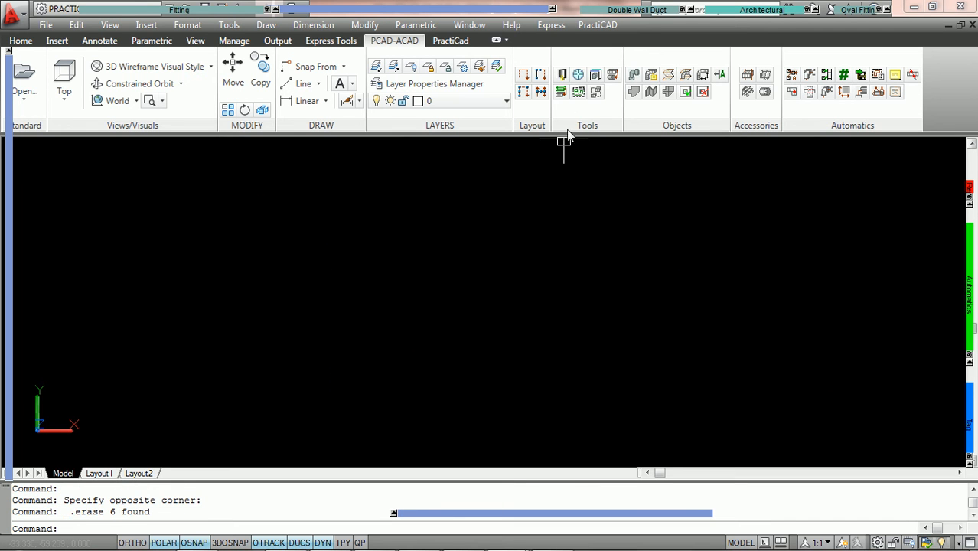
Step: Open the PractiCAD libraries full screen and show the LENGTH AUTO tagging automatic
click(563, 76)
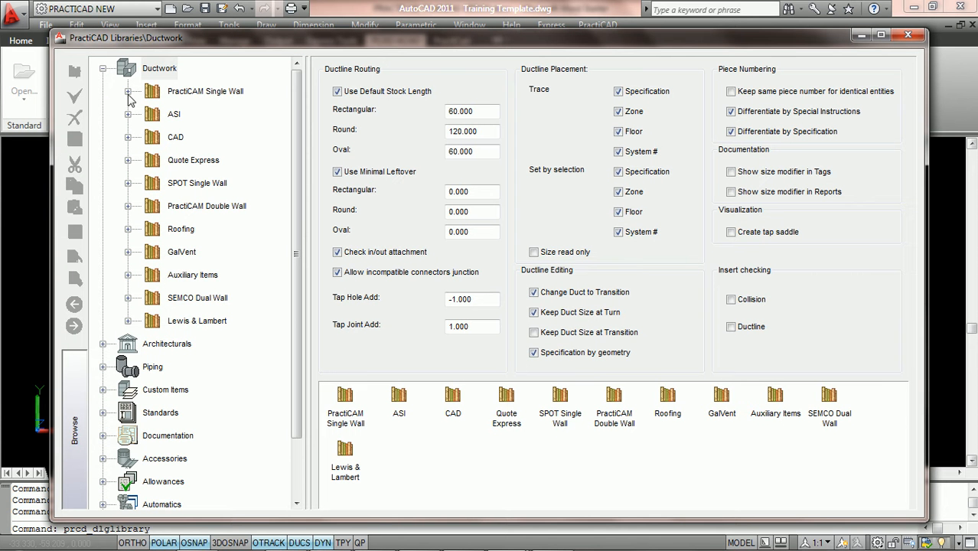
click(102, 69)
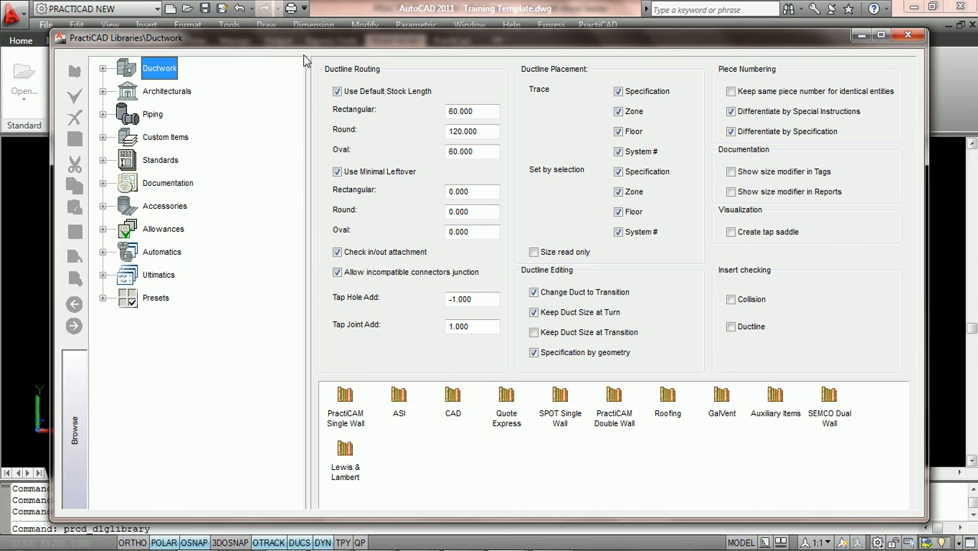
click(881, 37)
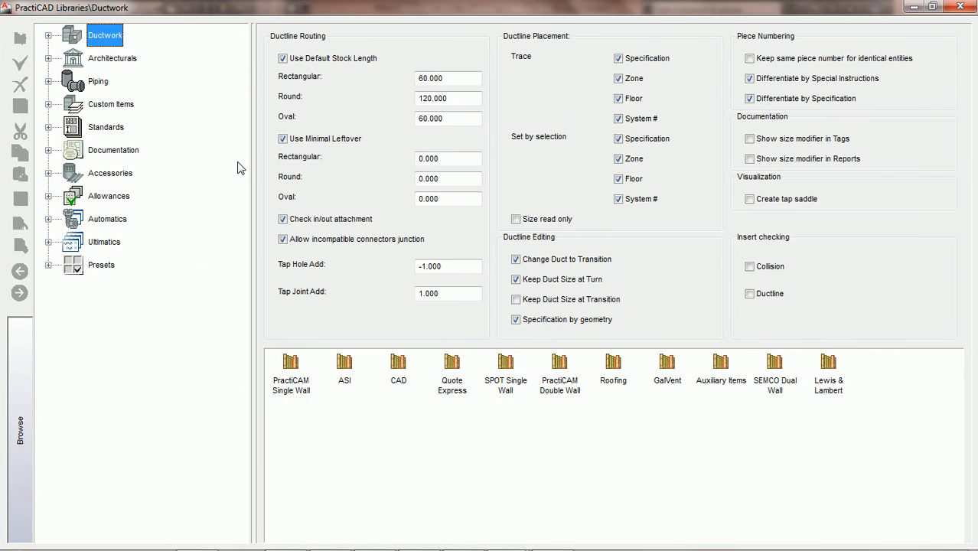
click(48, 219)
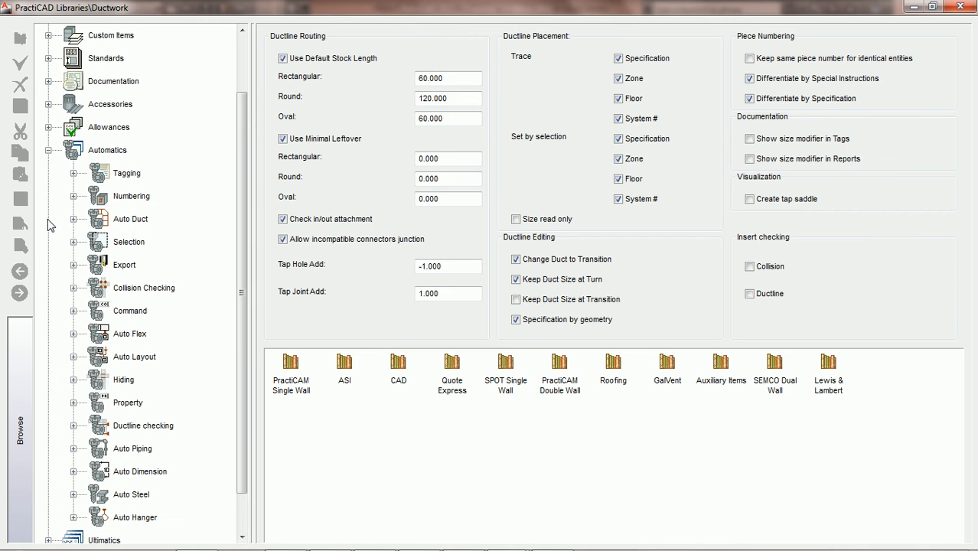
click(74, 174)
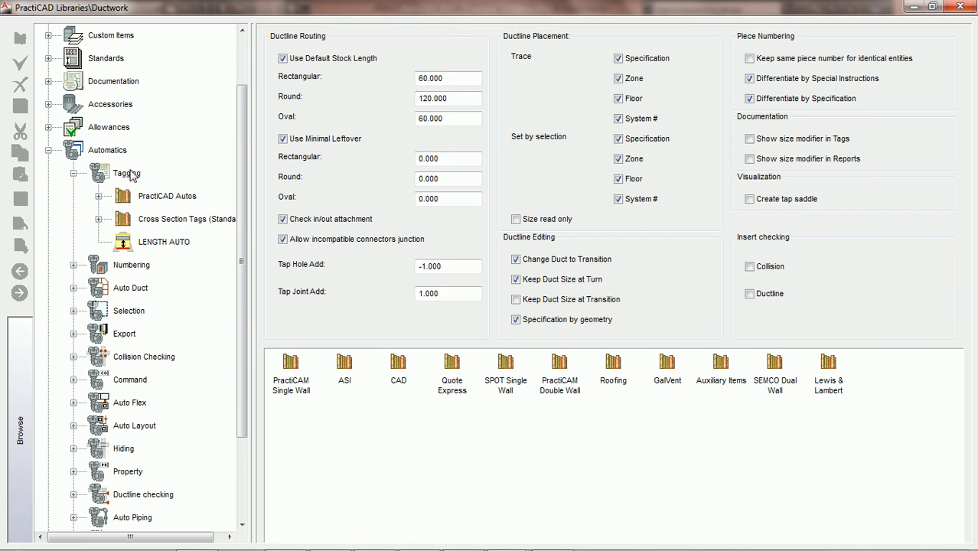
click(164, 241)
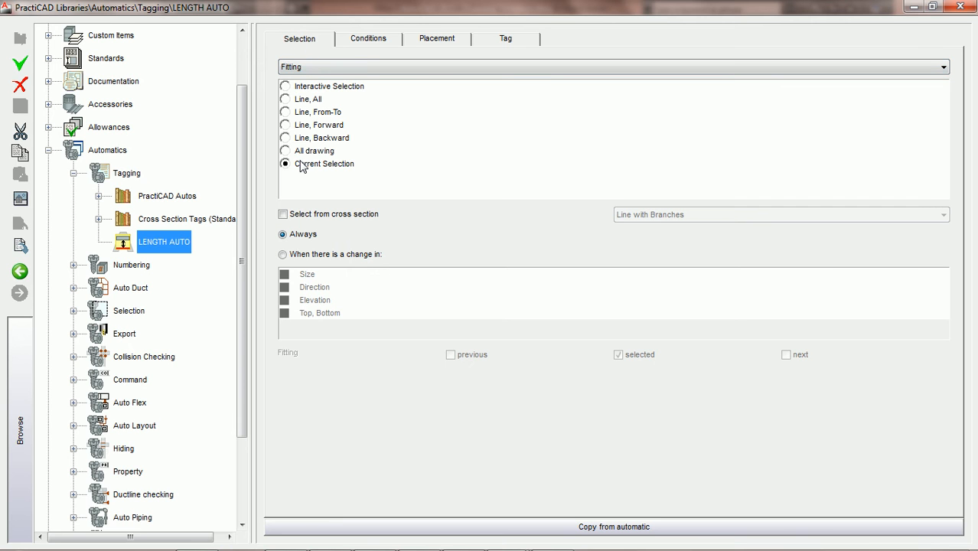
Step: Check which ASI rectangular straight fittings are included in the conditions of LENGTH AUTO
click(368, 41)
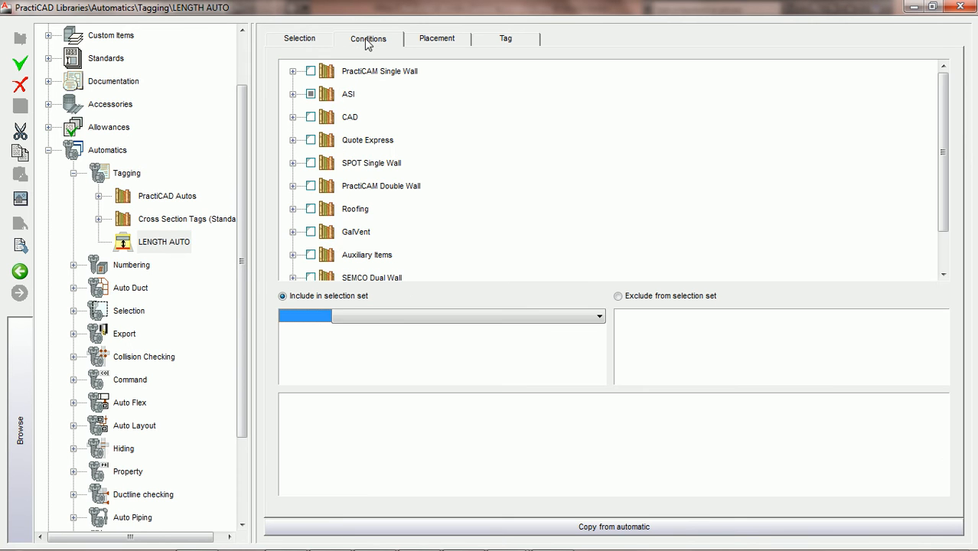
click(292, 93)
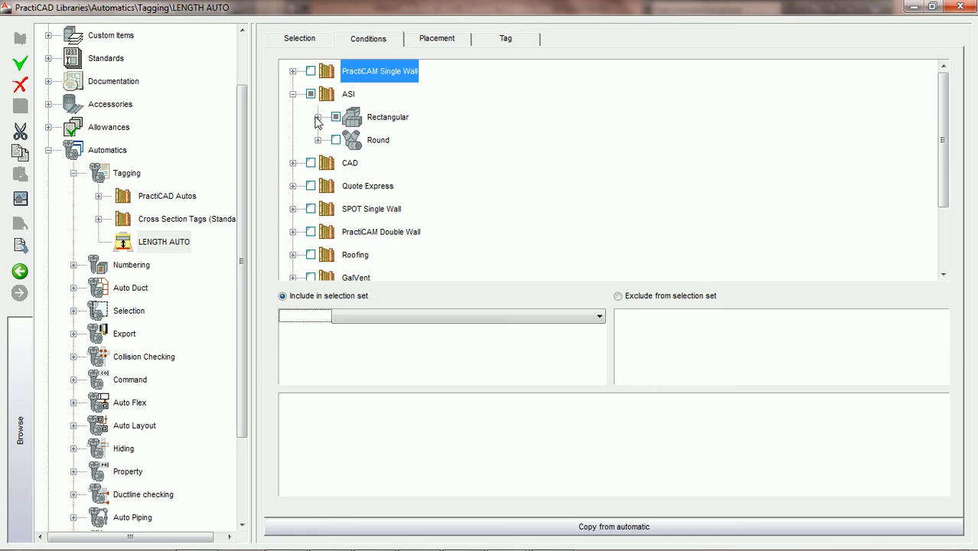
click(317, 117)
click(342, 140)
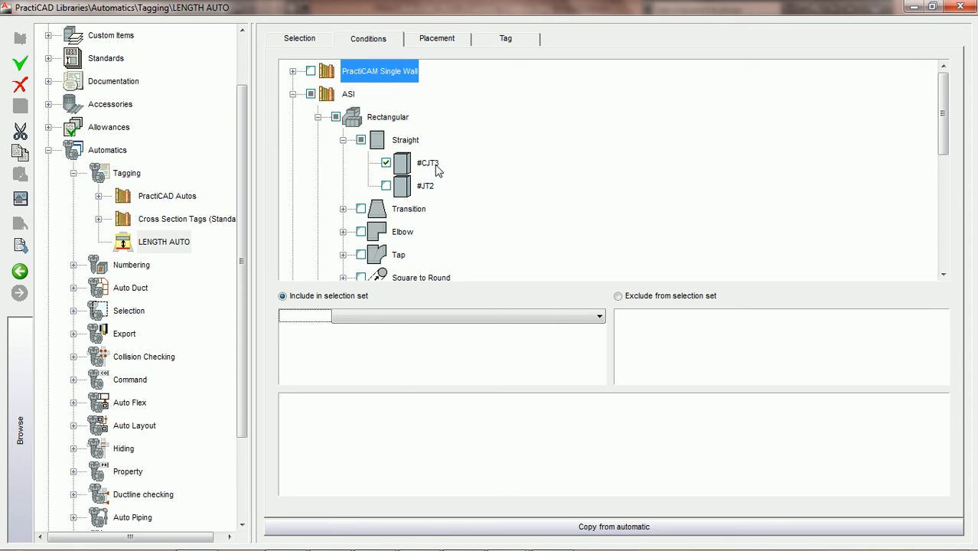
Step: Review the LENGTH AUTO placement settings for direction intervals Set 1 and Set 2
click(441, 44)
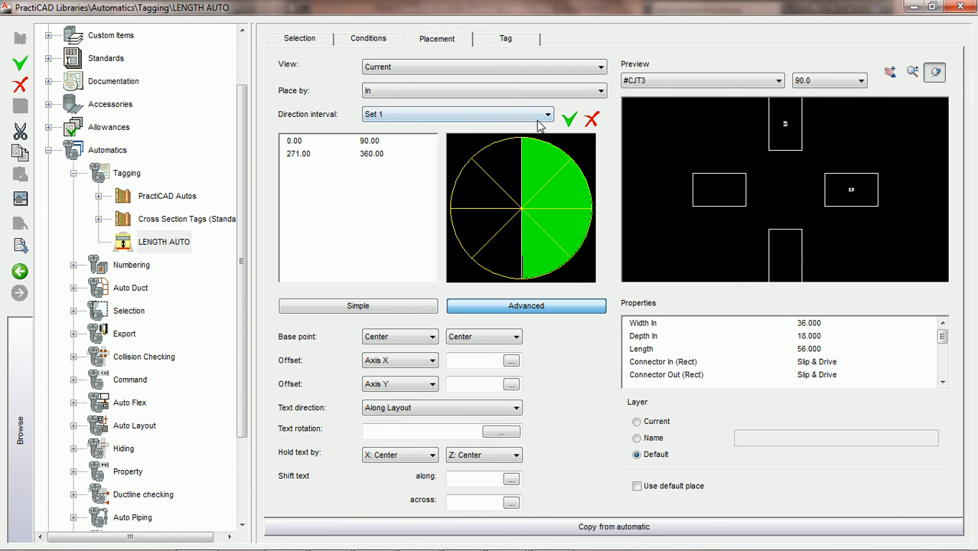
click(515, 115)
click(515, 137)
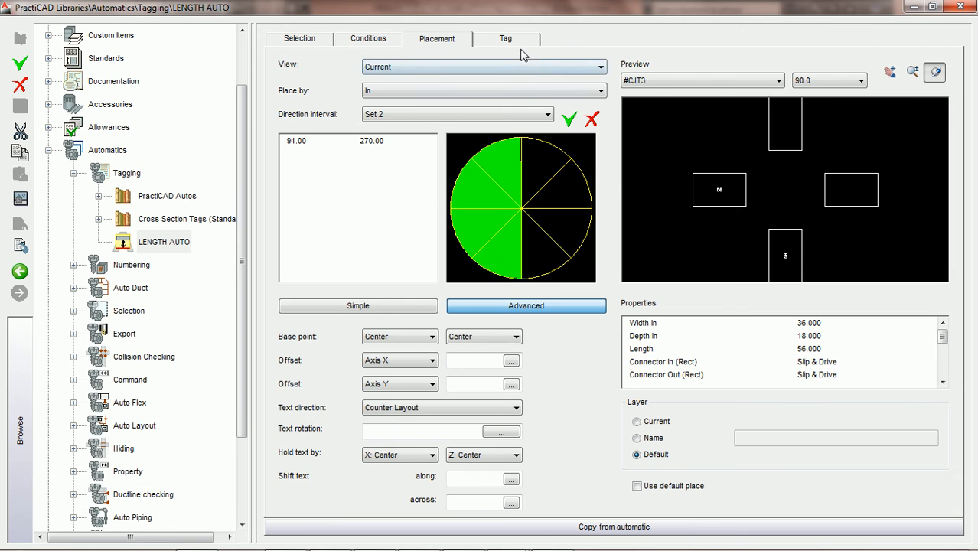
Step: Check which tag LENGTH AUTO uses and bring the tagging automatics in the library tree into view
click(517, 43)
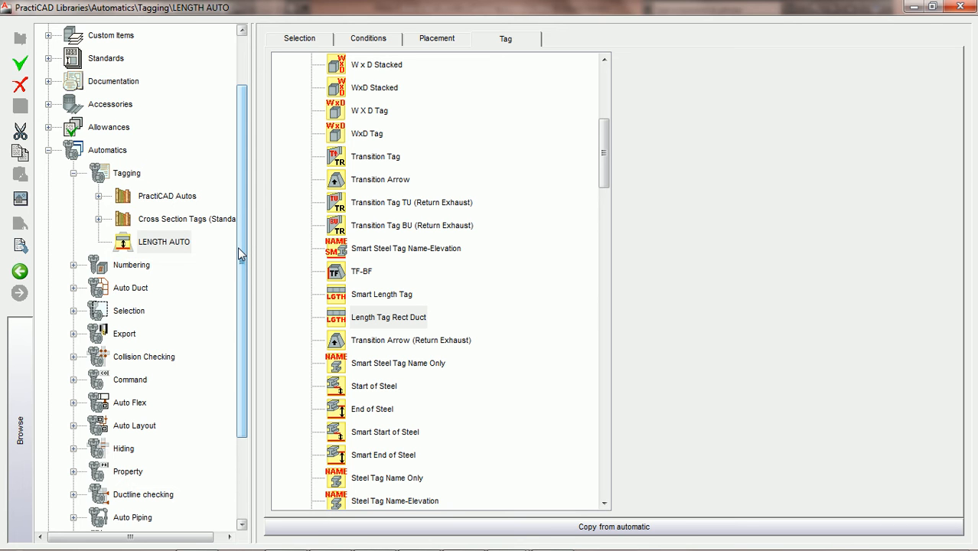
drag(239, 249, 245, 199)
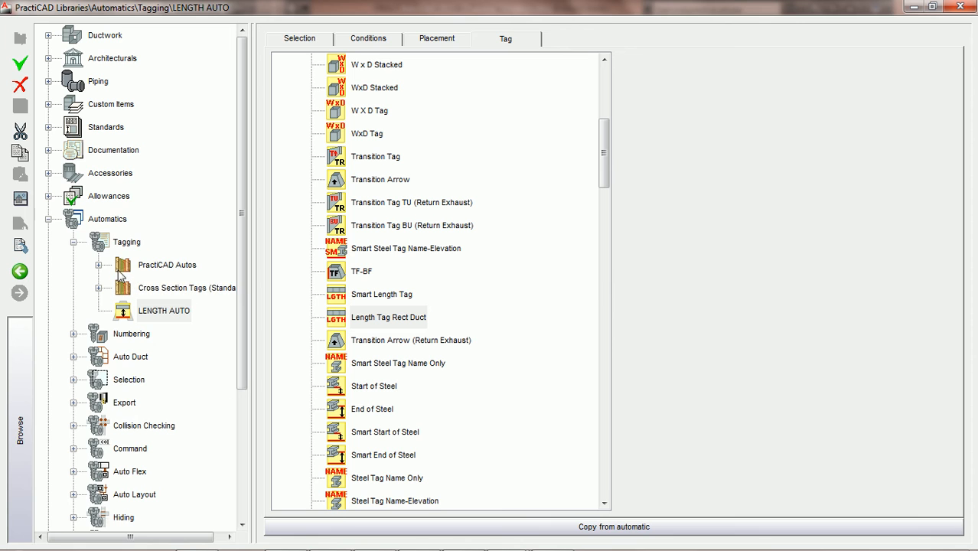
Step: Open the #CJT3 fitting among the ASI rectangular straight ductwork in the library tree
click(49, 219)
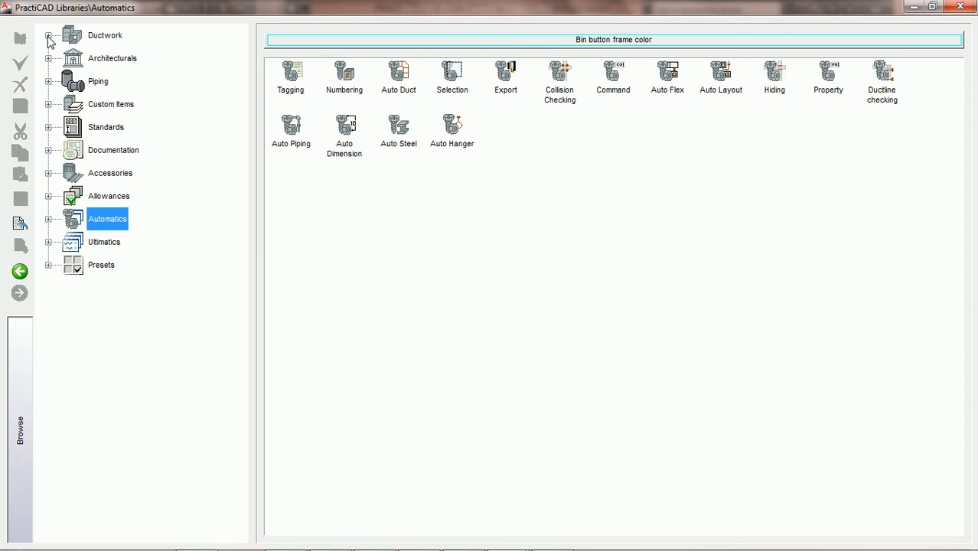
click(49, 36)
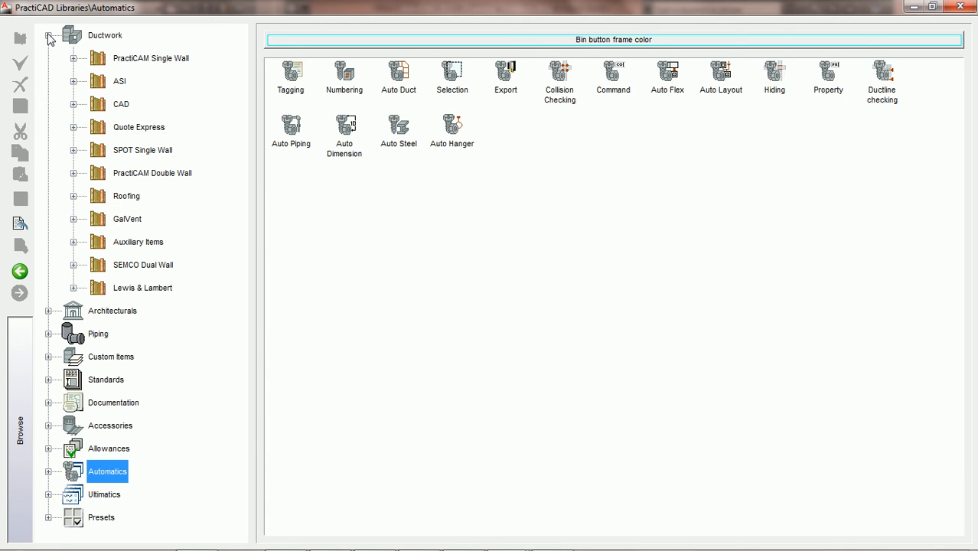
click(74, 81)
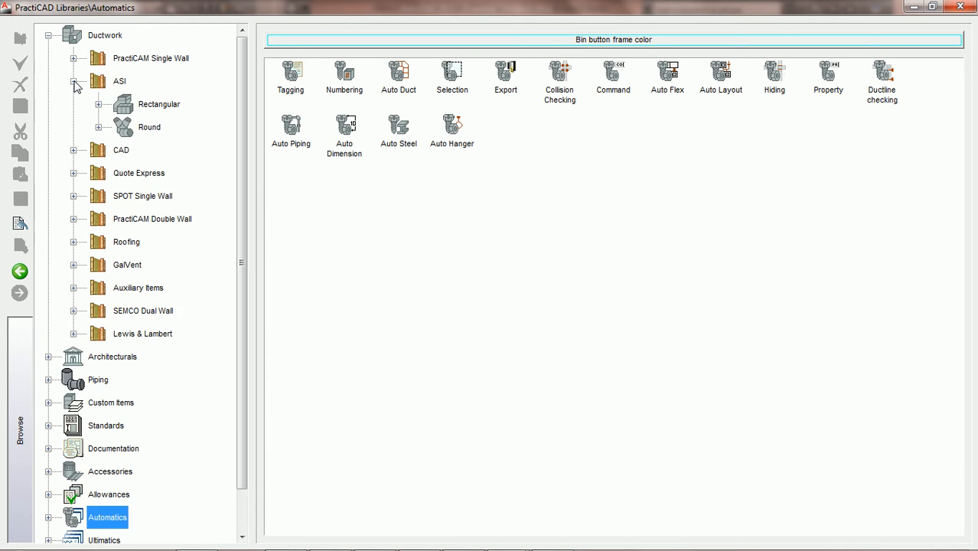
click(98, 104)
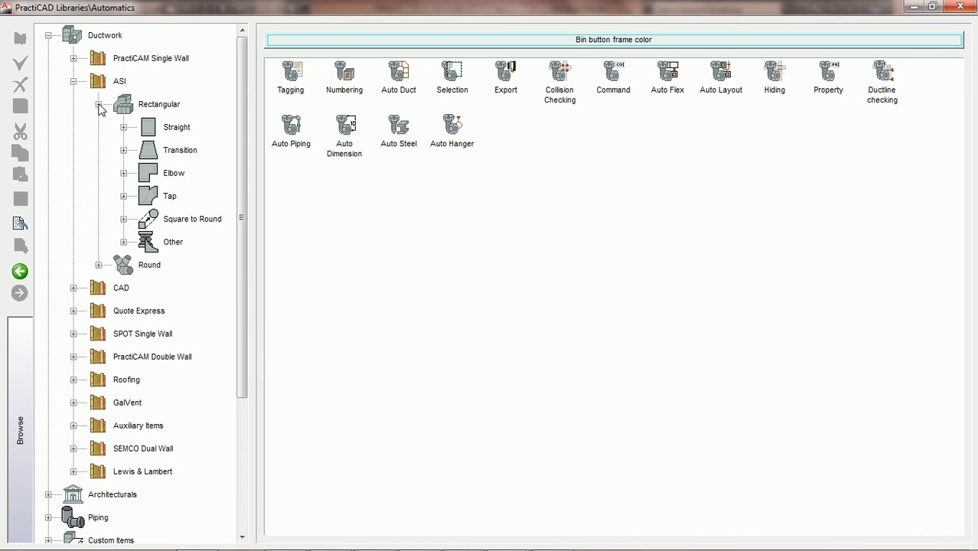
click(123, 127)
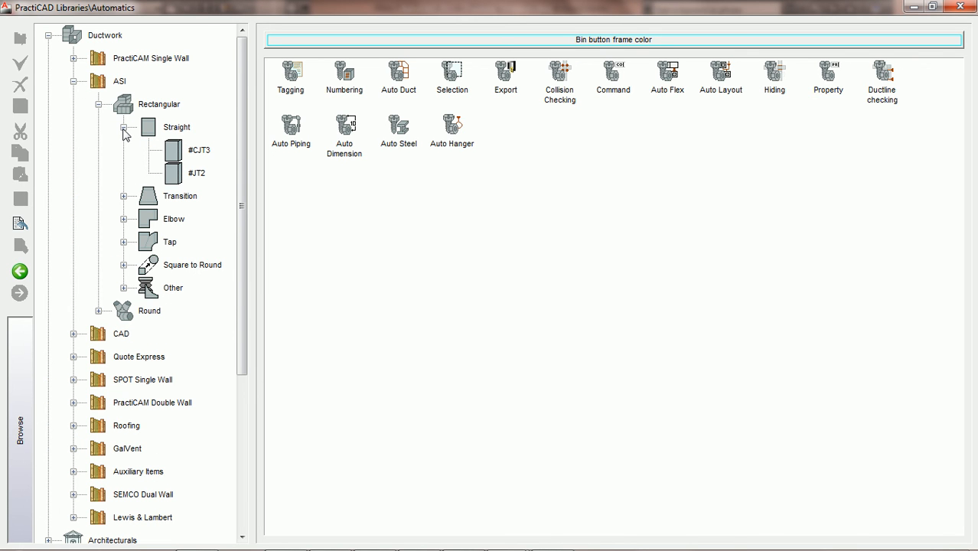
click(204, 153)
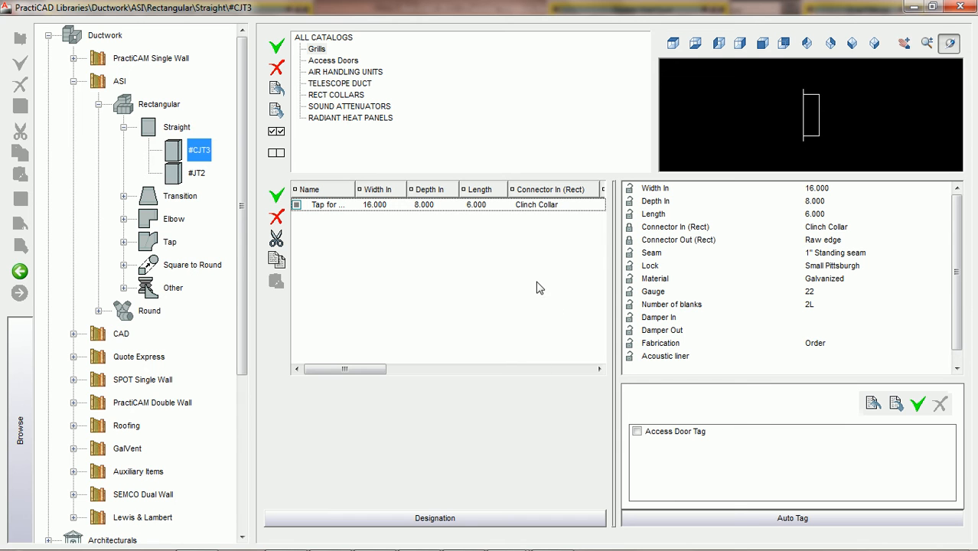
Step: Add a new auto tag to the #CJT3 fitting and look through its placement, conditions and tag settings
click(778, 520)
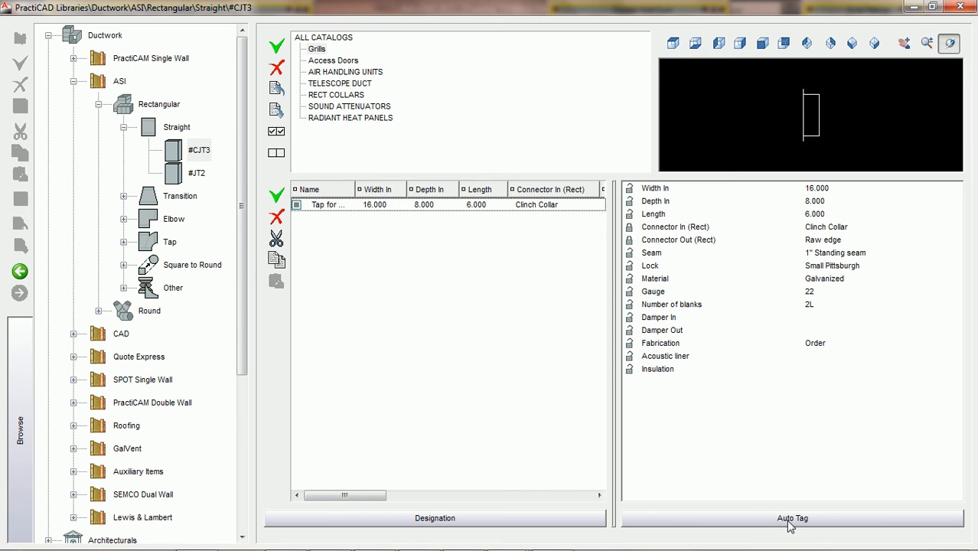
click(800, 517)
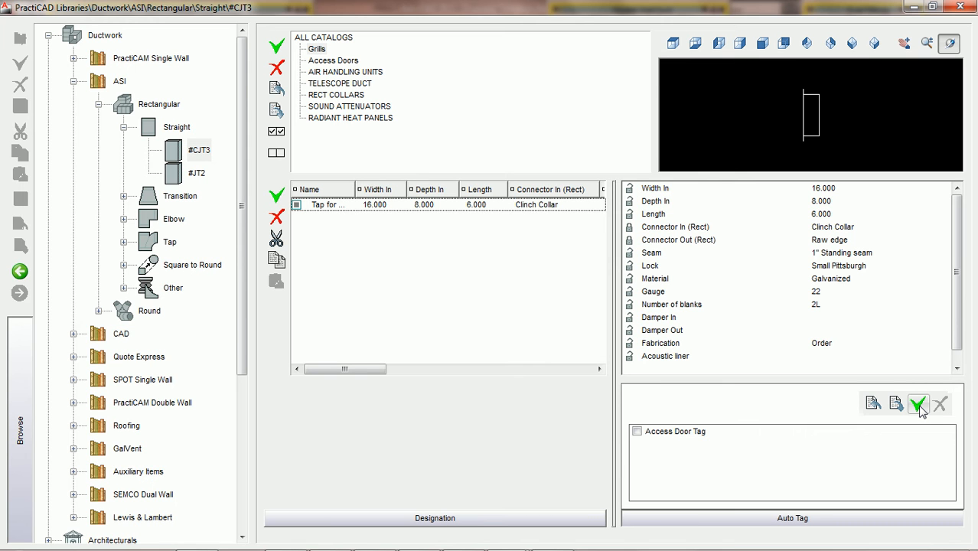
click(919, 406)
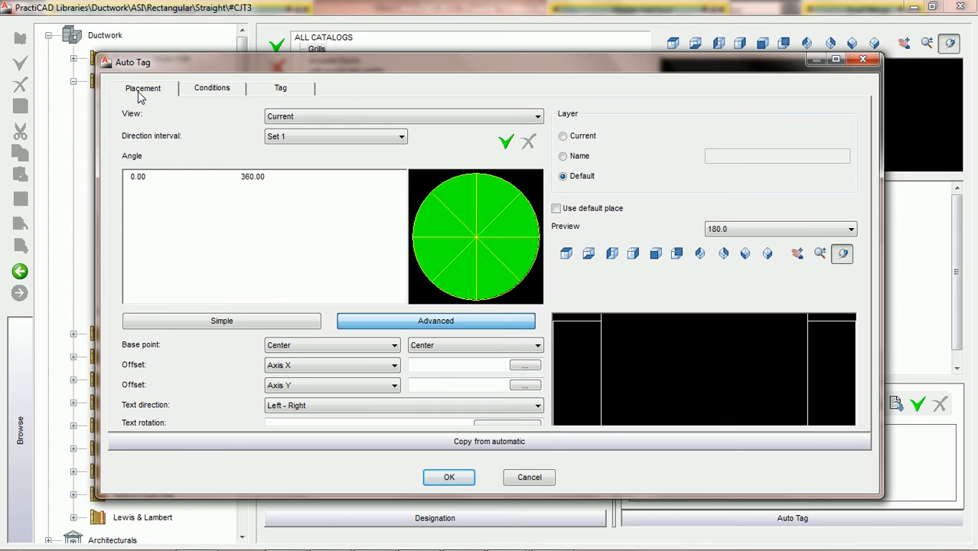
click(204, 93)
click(264, 90)
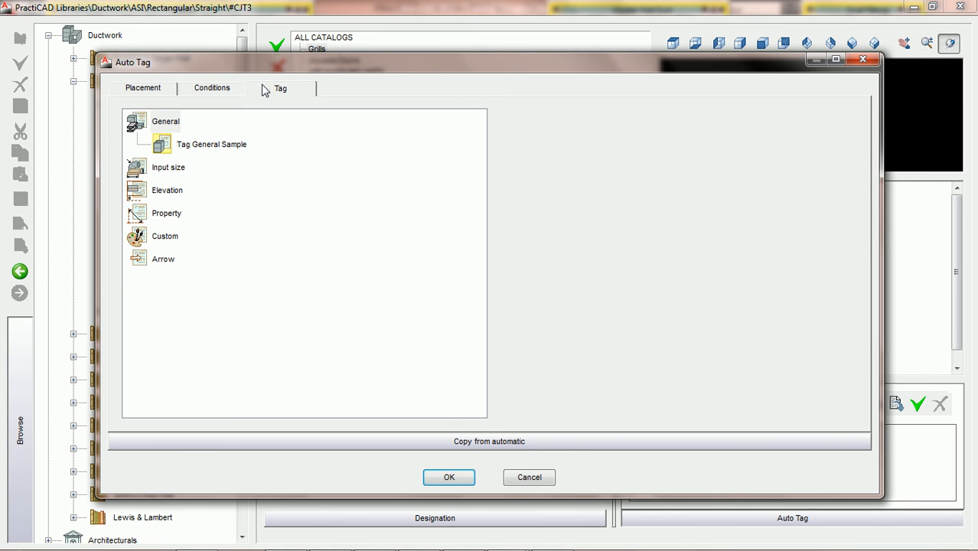
click(130, 93)
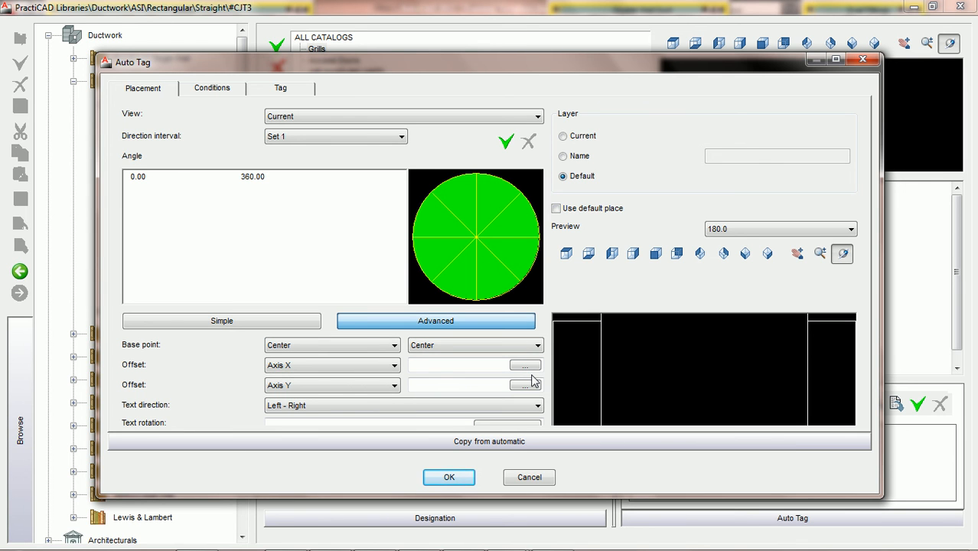
Step: Copy the settings of the LENGTH AUTO tagging automatic into the new auto tag and check the conditions, tag and placement
click(490, 442)
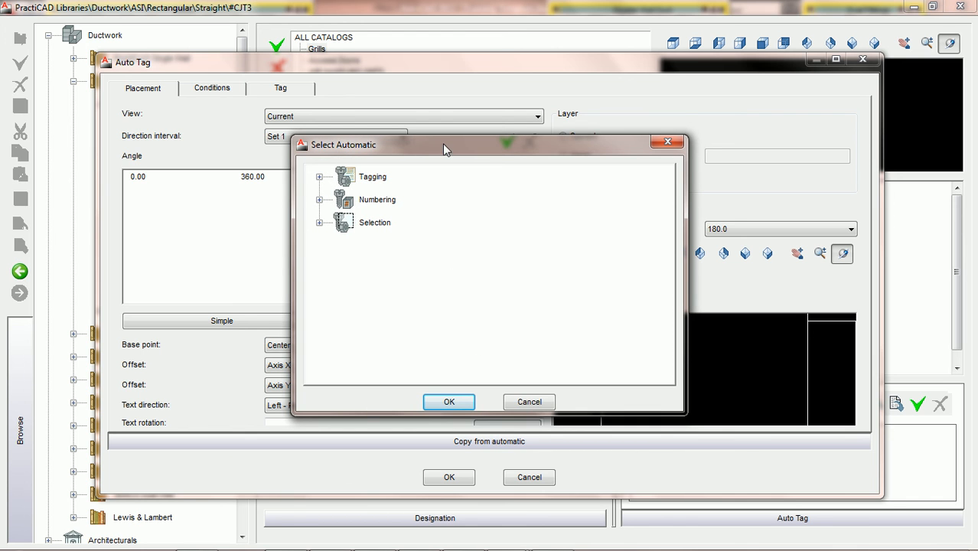
click(319, 177)
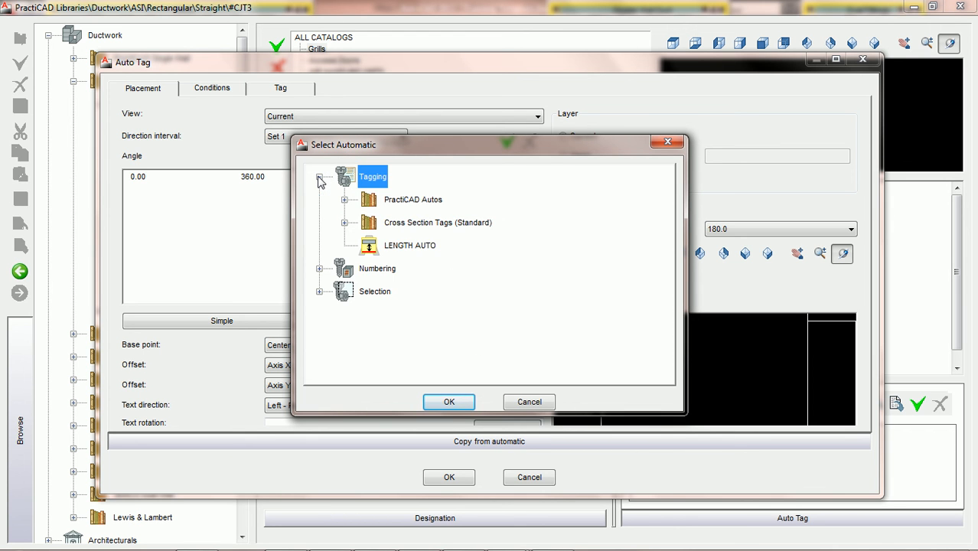
drag(444, 141, 446, 199)
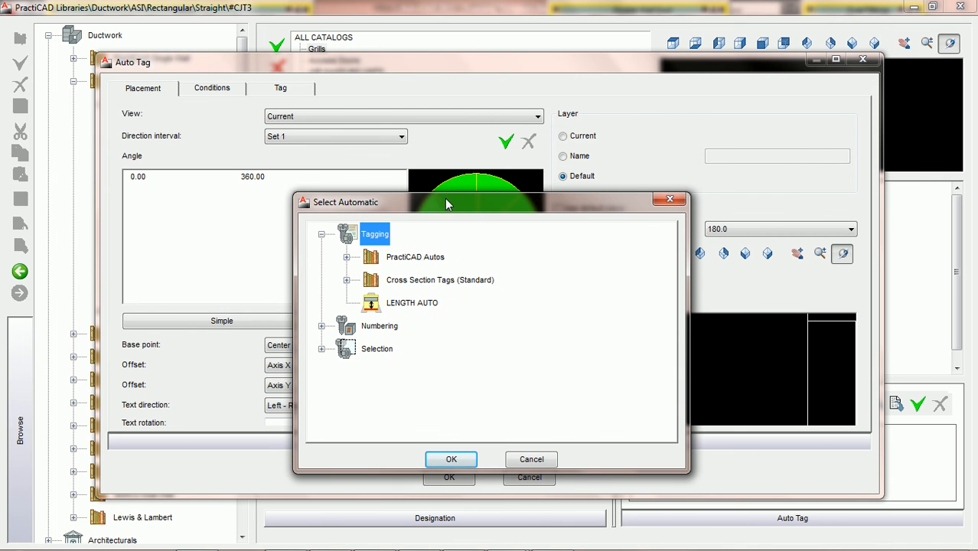
double_click(414, 303)
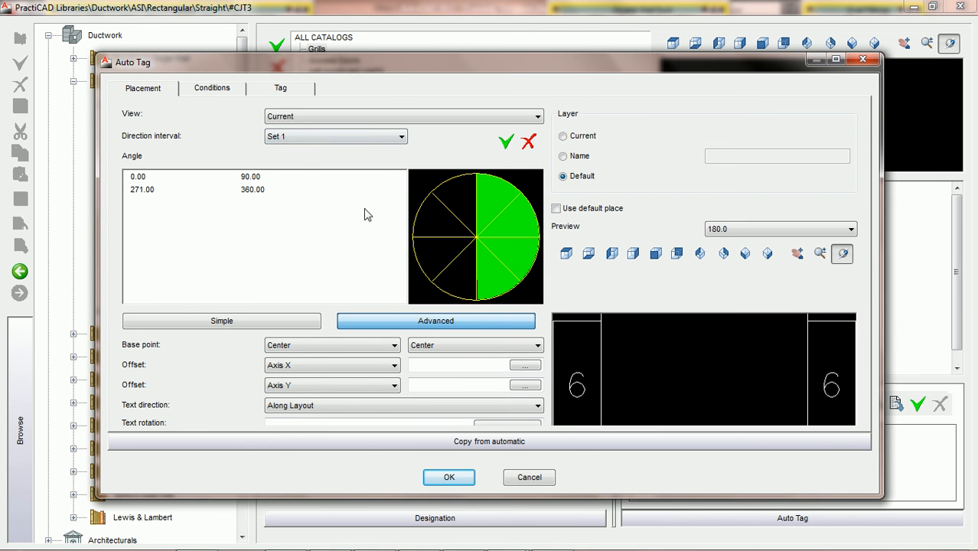
click(203, 90)
click(282, 91)
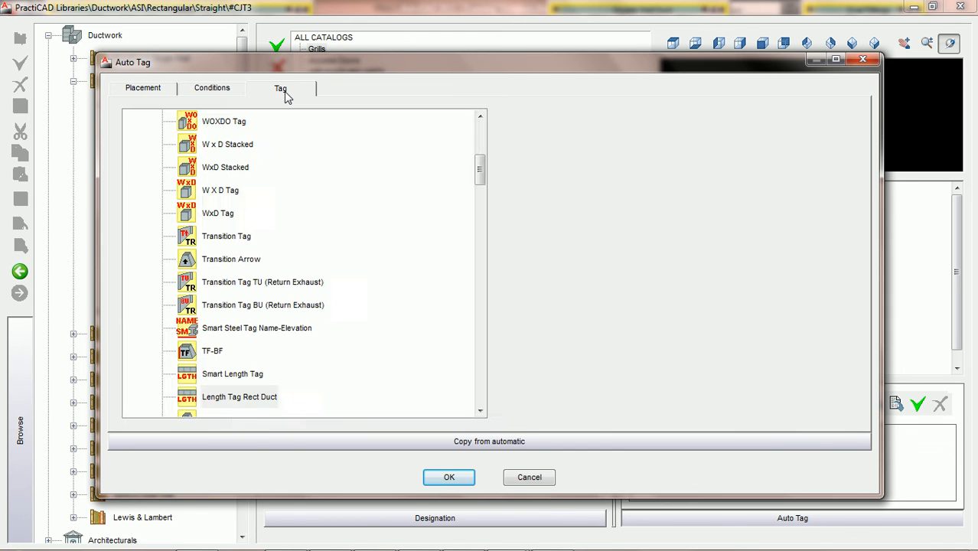
click(161, 91)
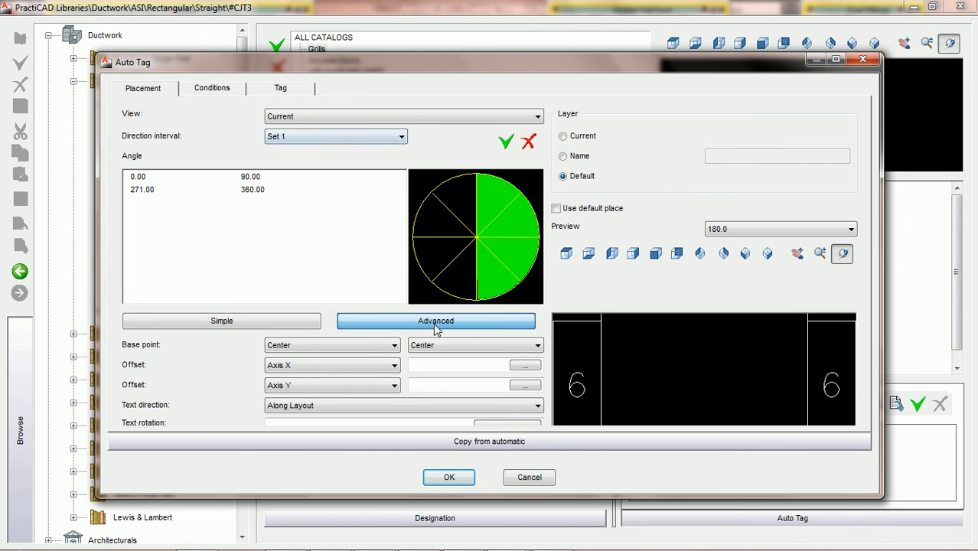
Step: Save the auto tag on #CJT3 under the name LENGTH AUTO and close the libraries
click(450, 477)
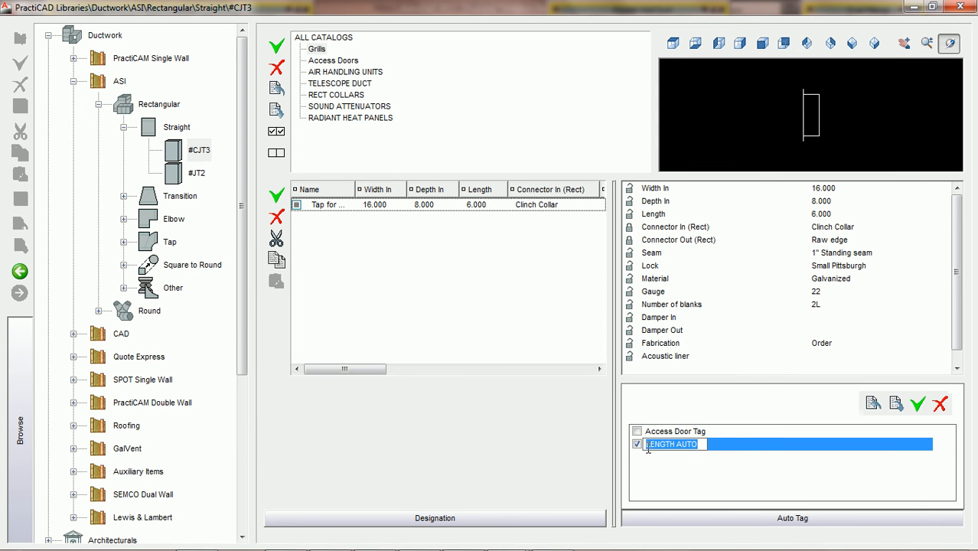
click(739, 464)
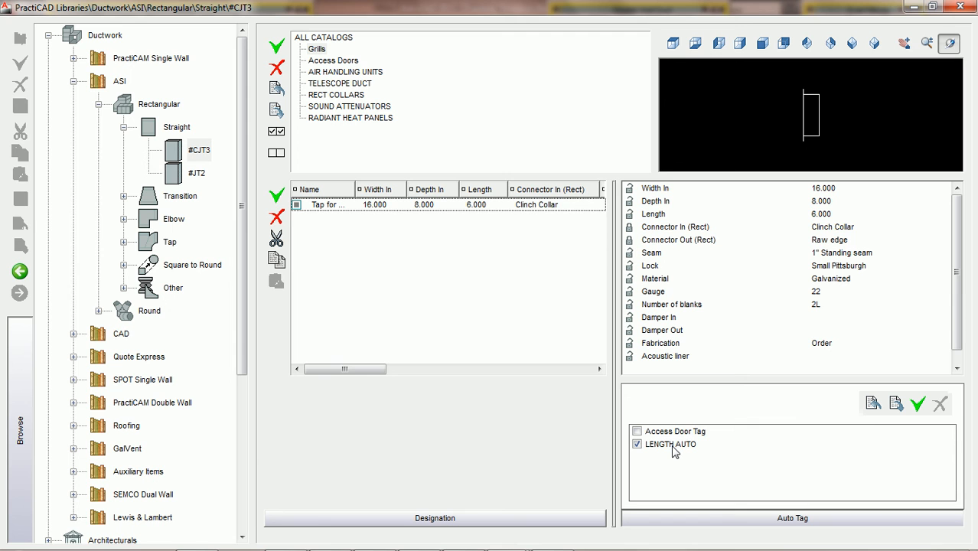
click(639, 444)
click(957, 9)
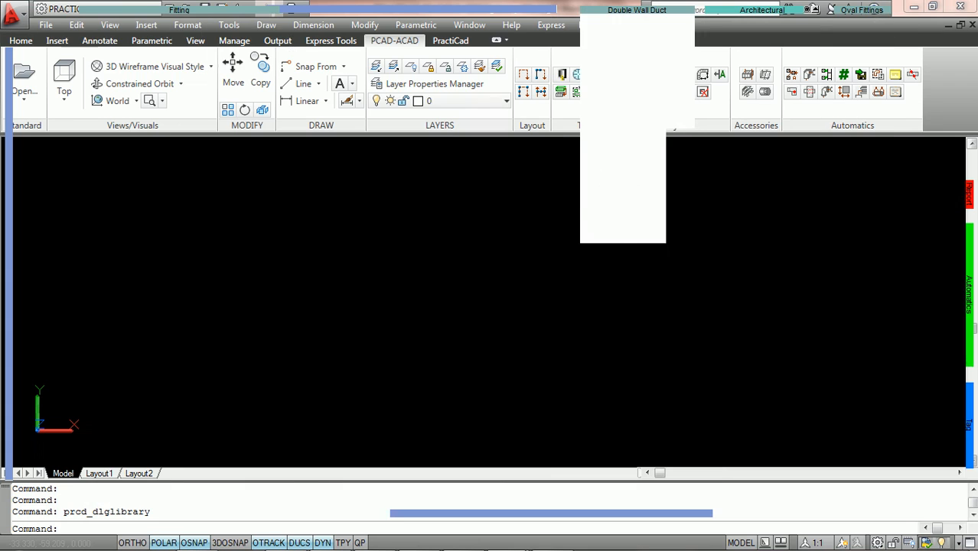
Step: Place a #CJT3 (ASI) straight duct in the empty drawing, keeping its horizontal orientation
click(261, 31)
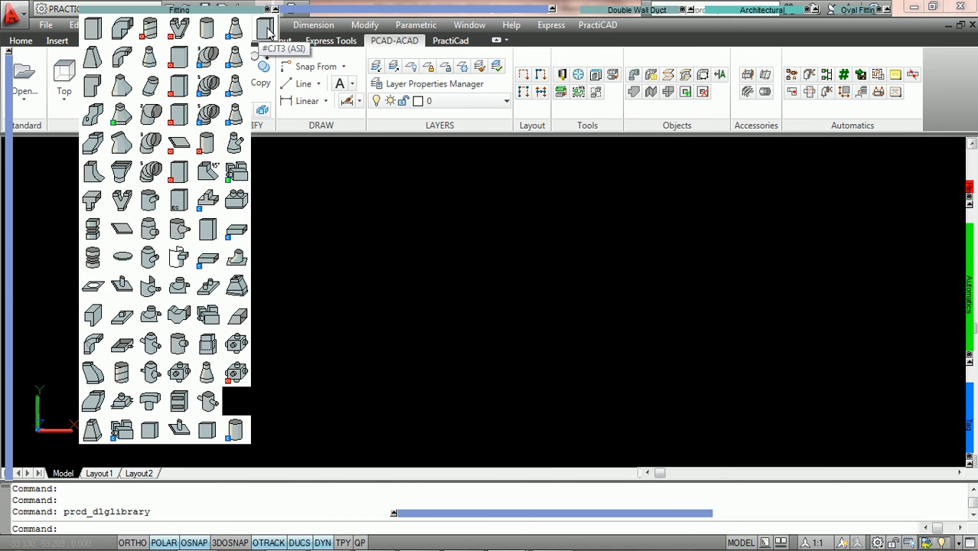
click(267, 30)
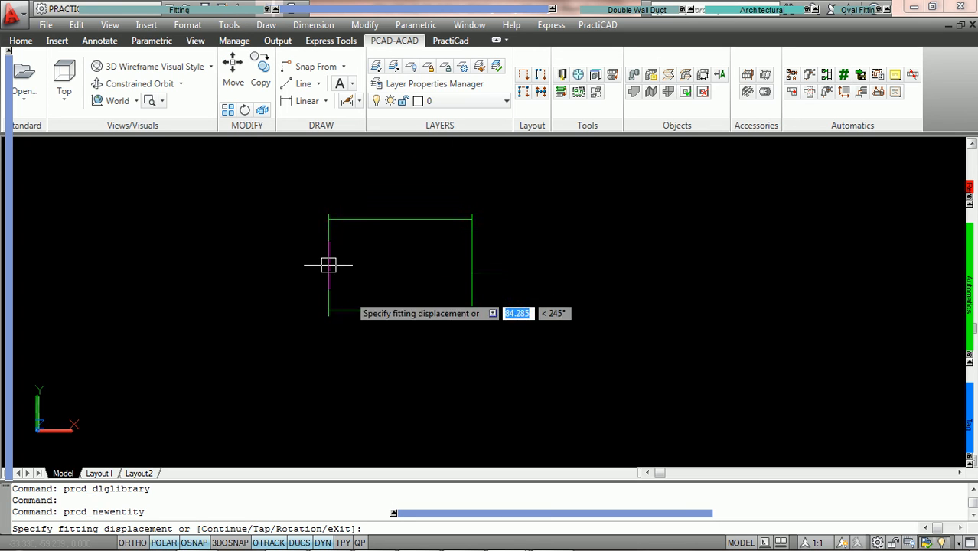
click(360, 303)
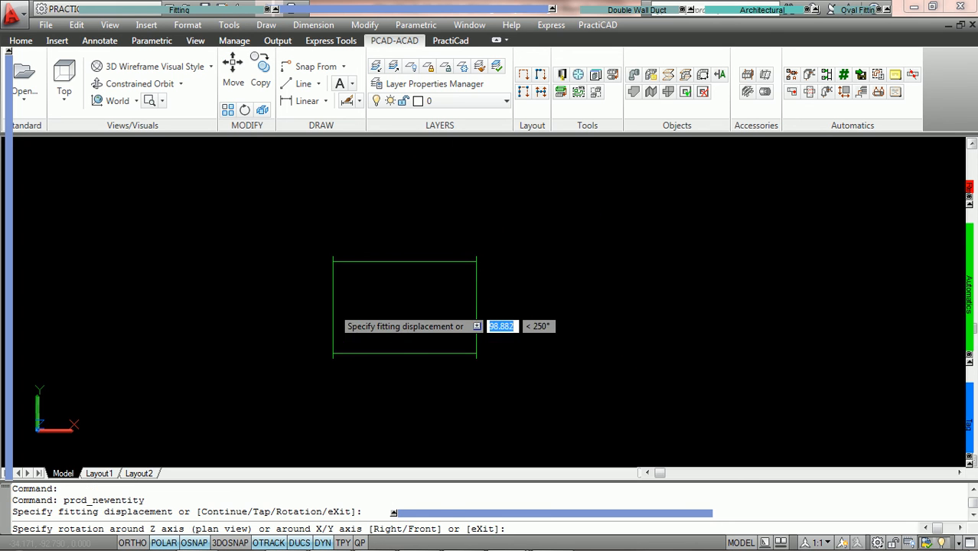
click(413, 309)
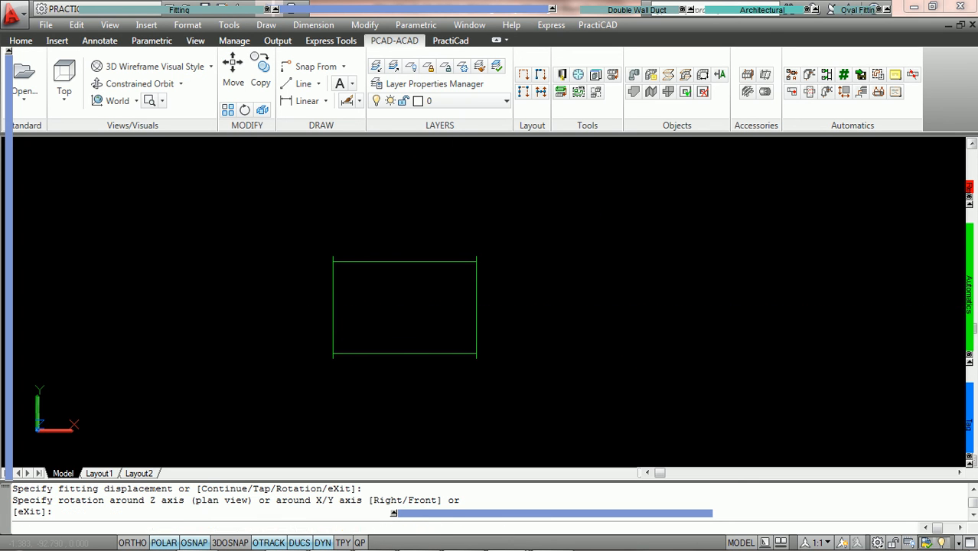
click(416, 310)
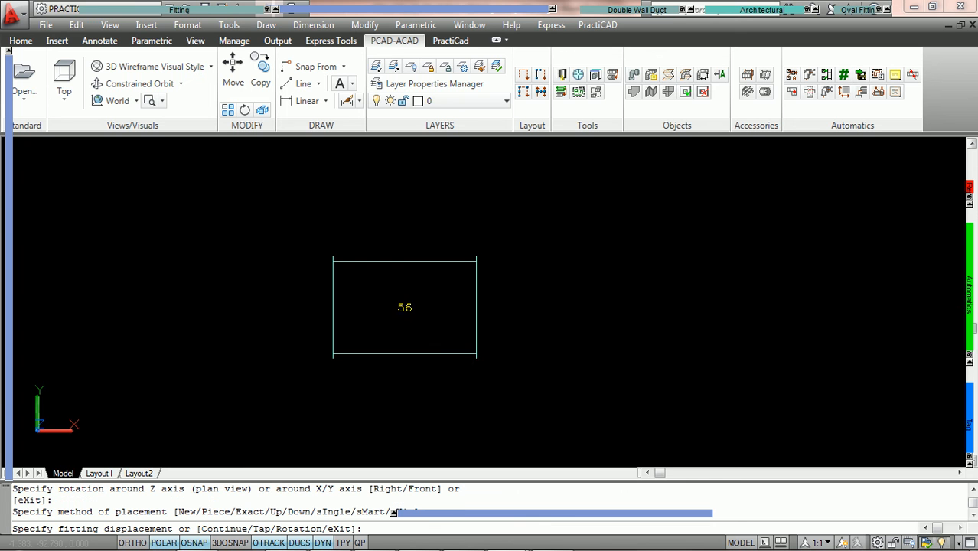
Step: Continue the run from the first duct with two more #CJT3 pieces connected end to end, and finish placing fittings
scroll(432, 306, up, 2)
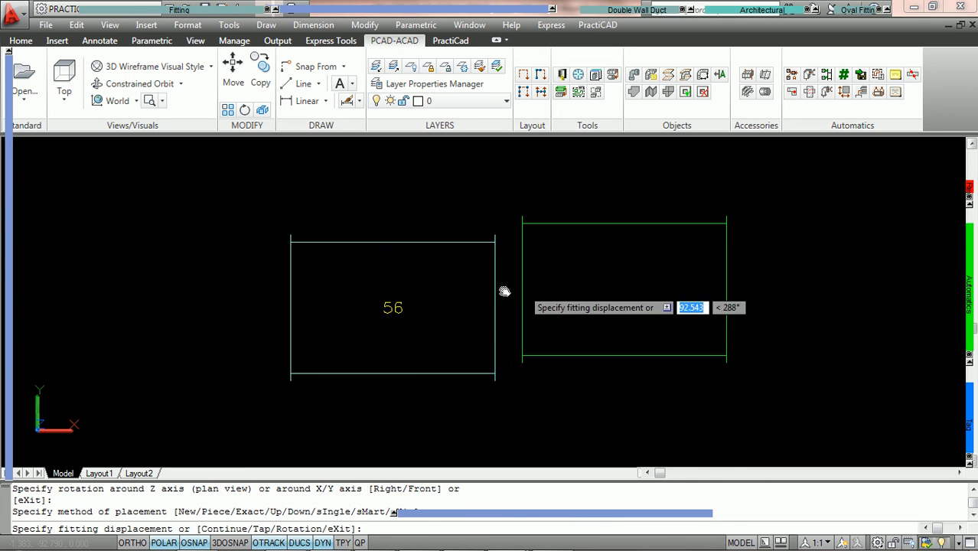
middle_drag(518, 287, 360, 295)
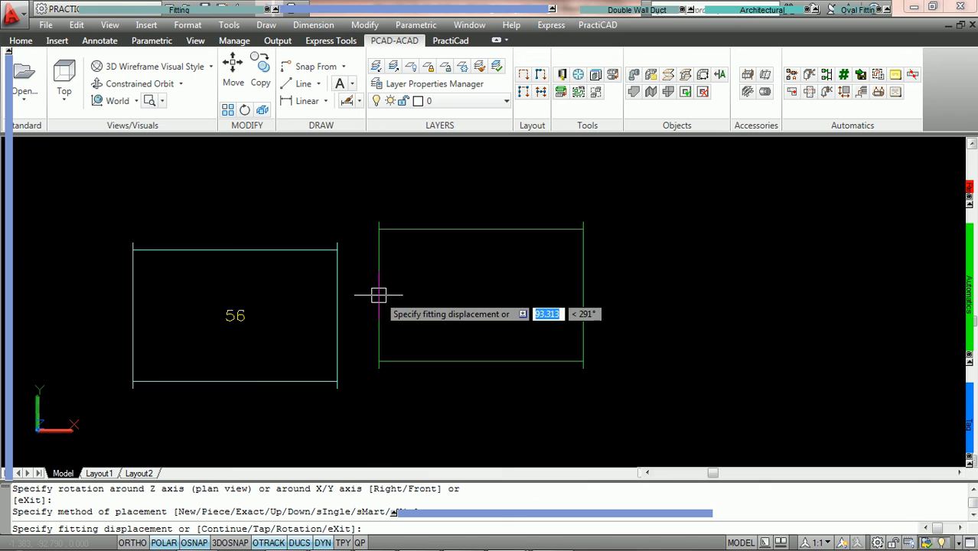
scroll(417, 262, down, 2)
middle_drag(410, 264, 364, 277)
text(C)
key(Return)
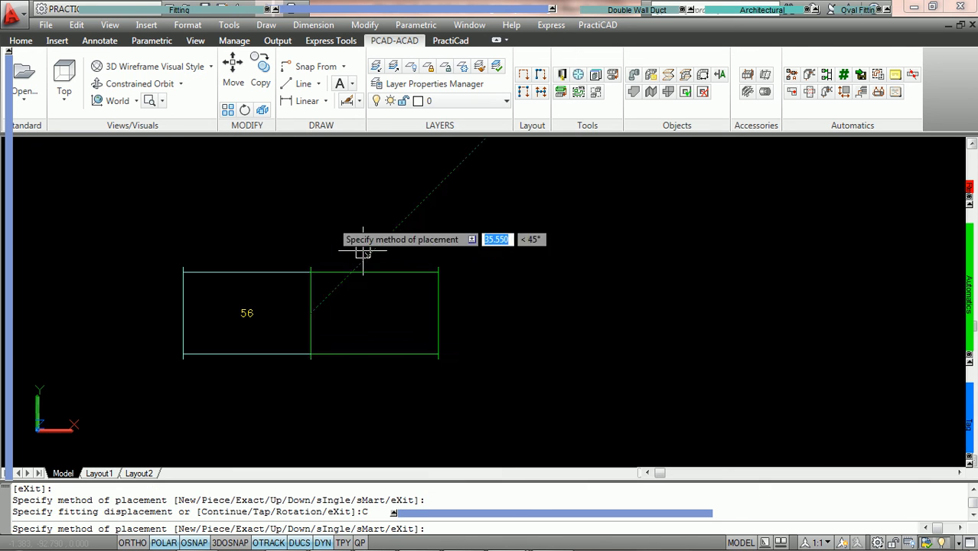
key(Return)
key(Return)
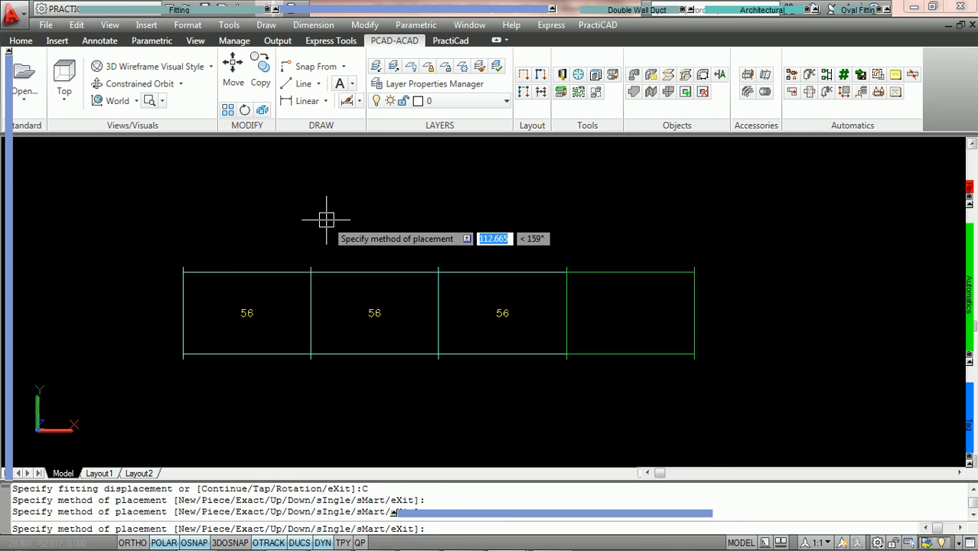
key(Escape)
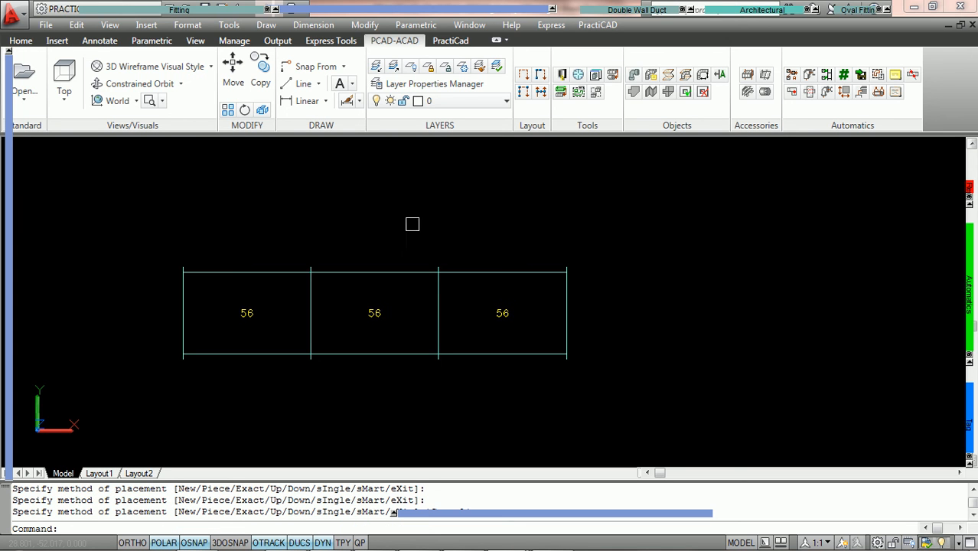
middle_drag(318, 225, 397, 223)
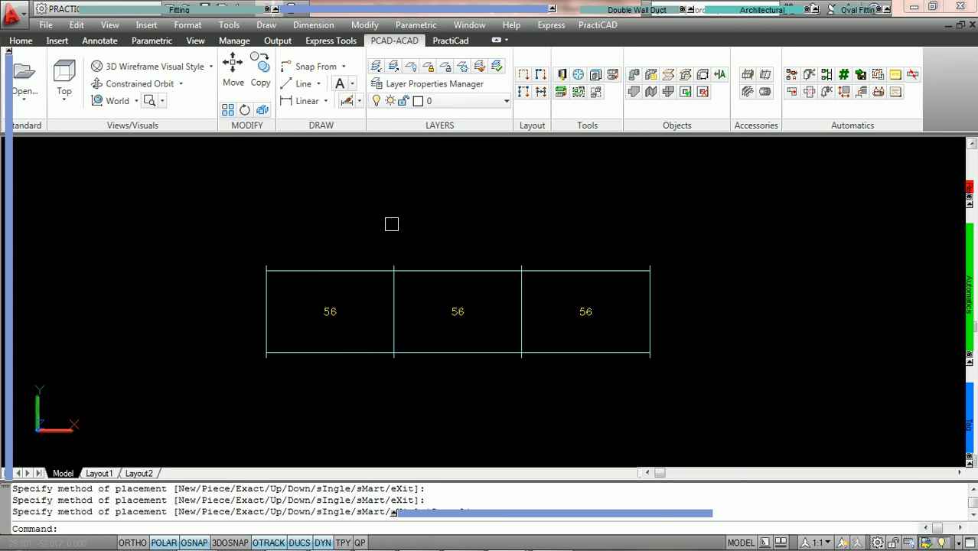